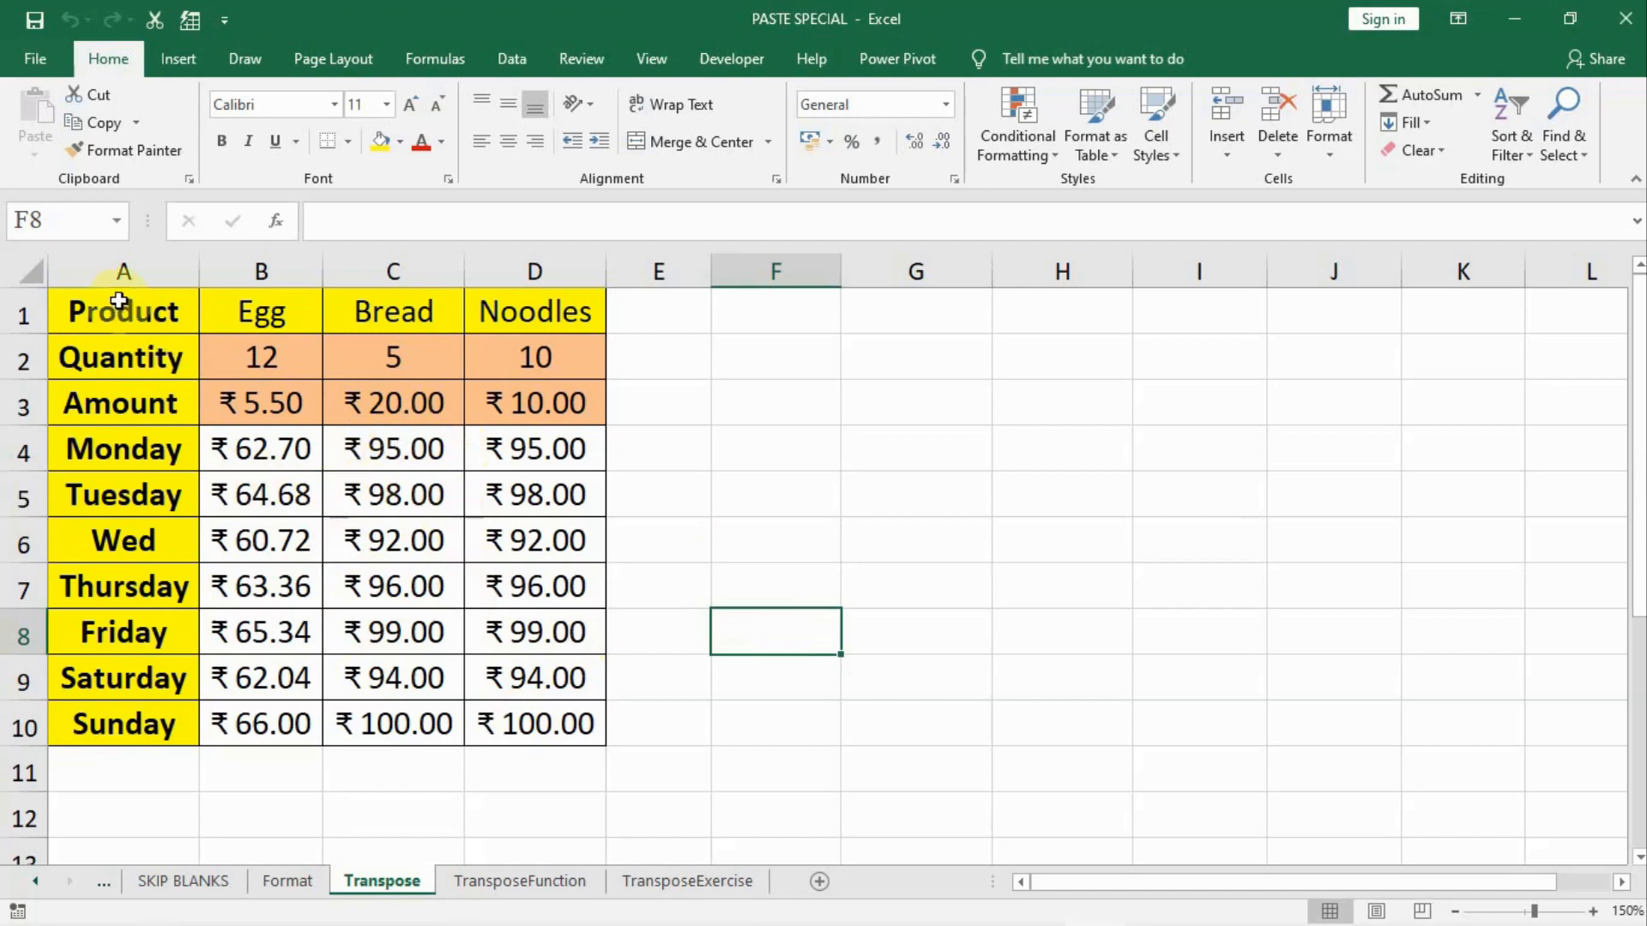
{"action": "left_click_drag", "start_coordinate": [113, 299], "coordinate": [97, 724]}
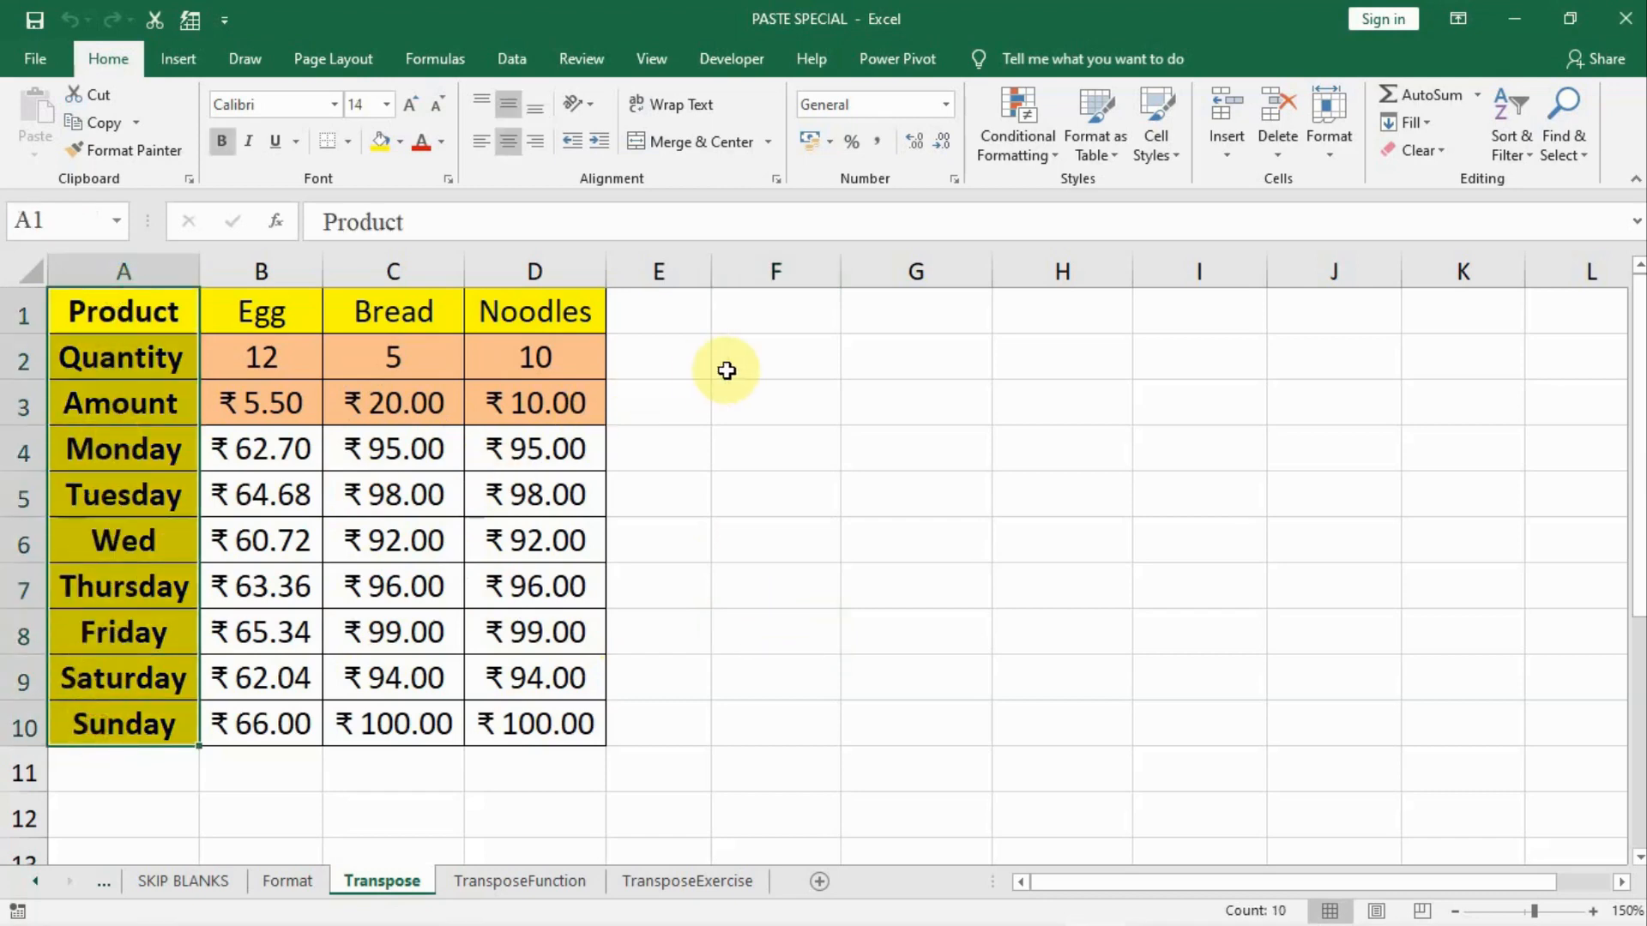
{"action": "left_click_drag", "start_coordinate": [746, 356], "coordinate": [1573, 353]}
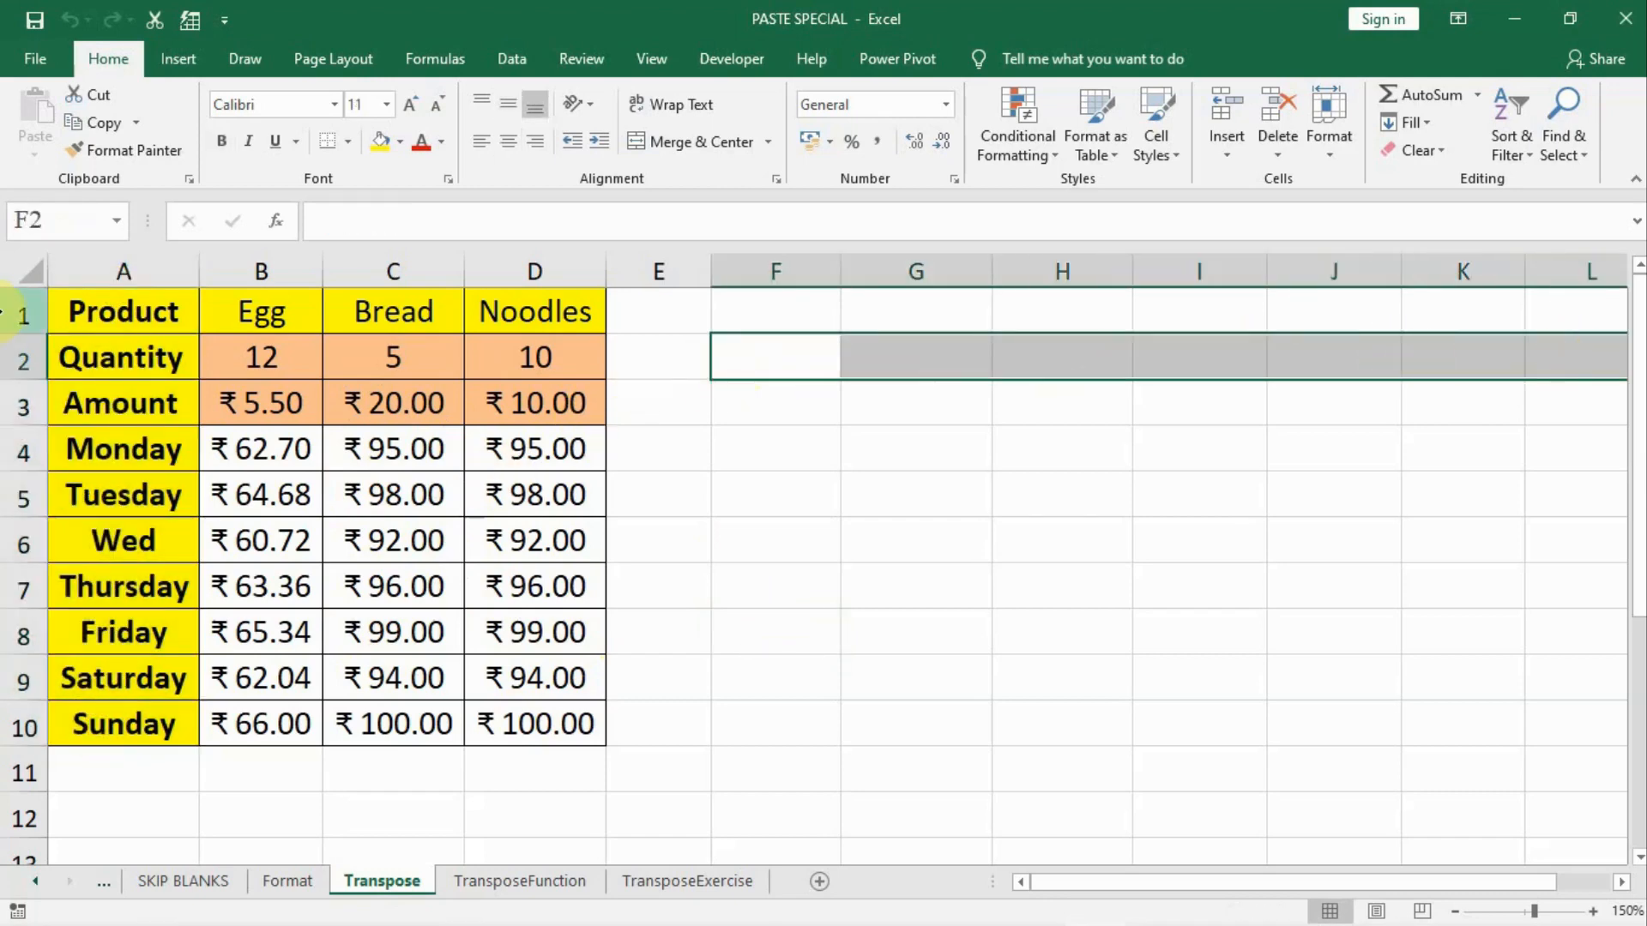
{"action": "left_click_drag", "start_coordinate": [123, 269], "coordinate": [533, 269]}
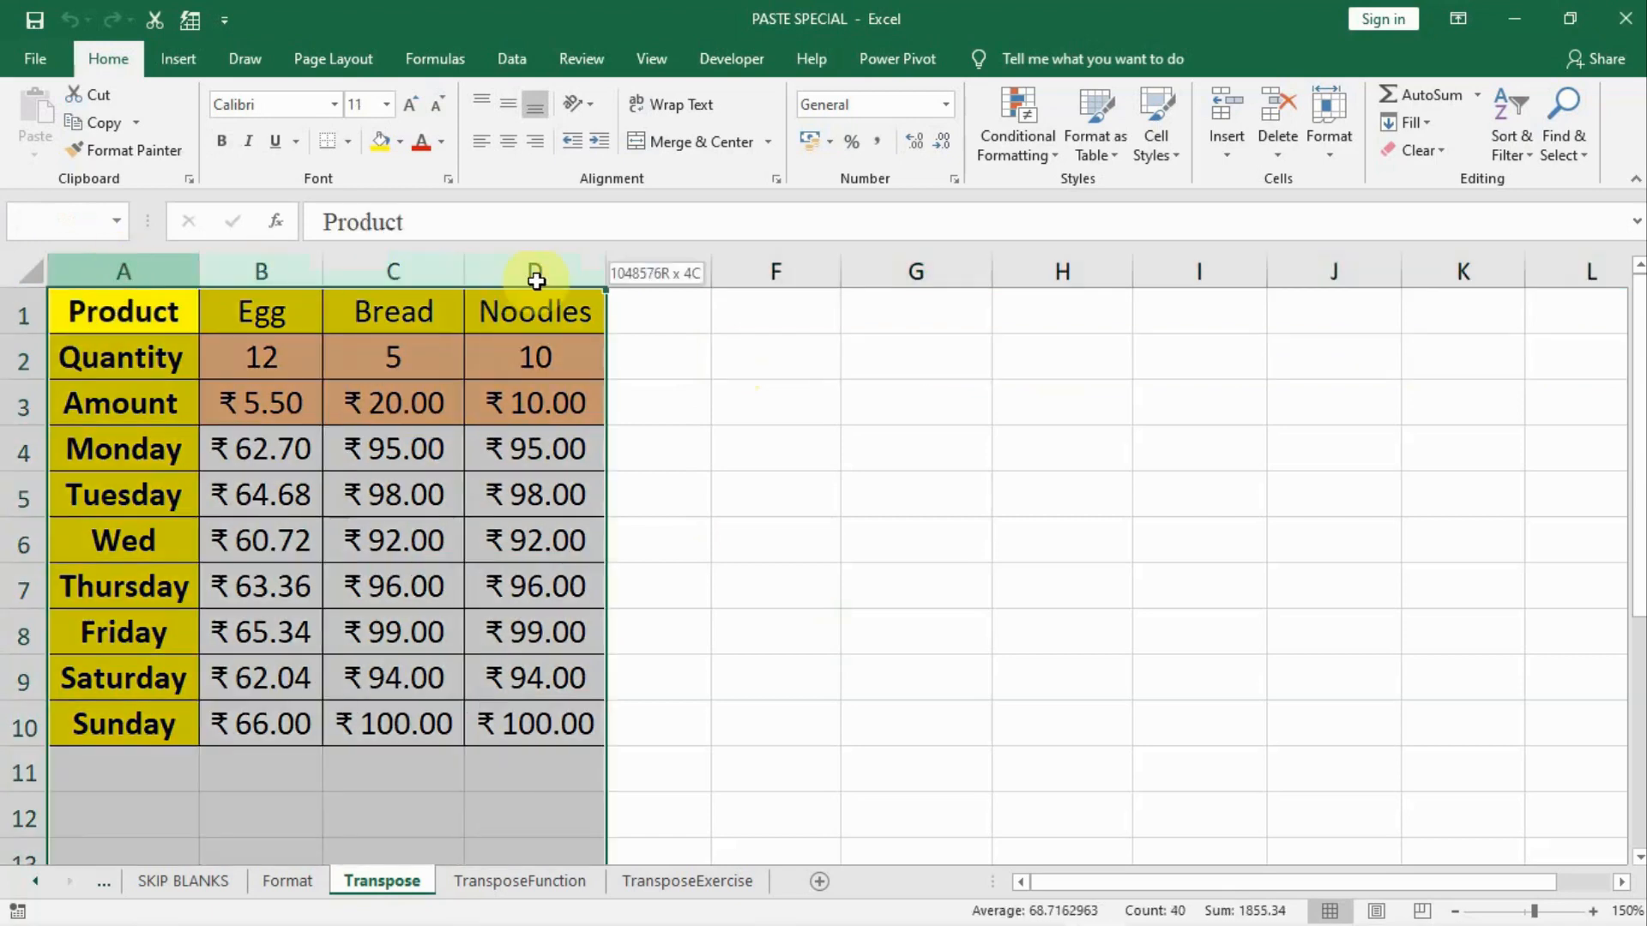
{"action": "left_click_drag", "start_coordinate": [724, 346], "coordinate": [999, 472]}
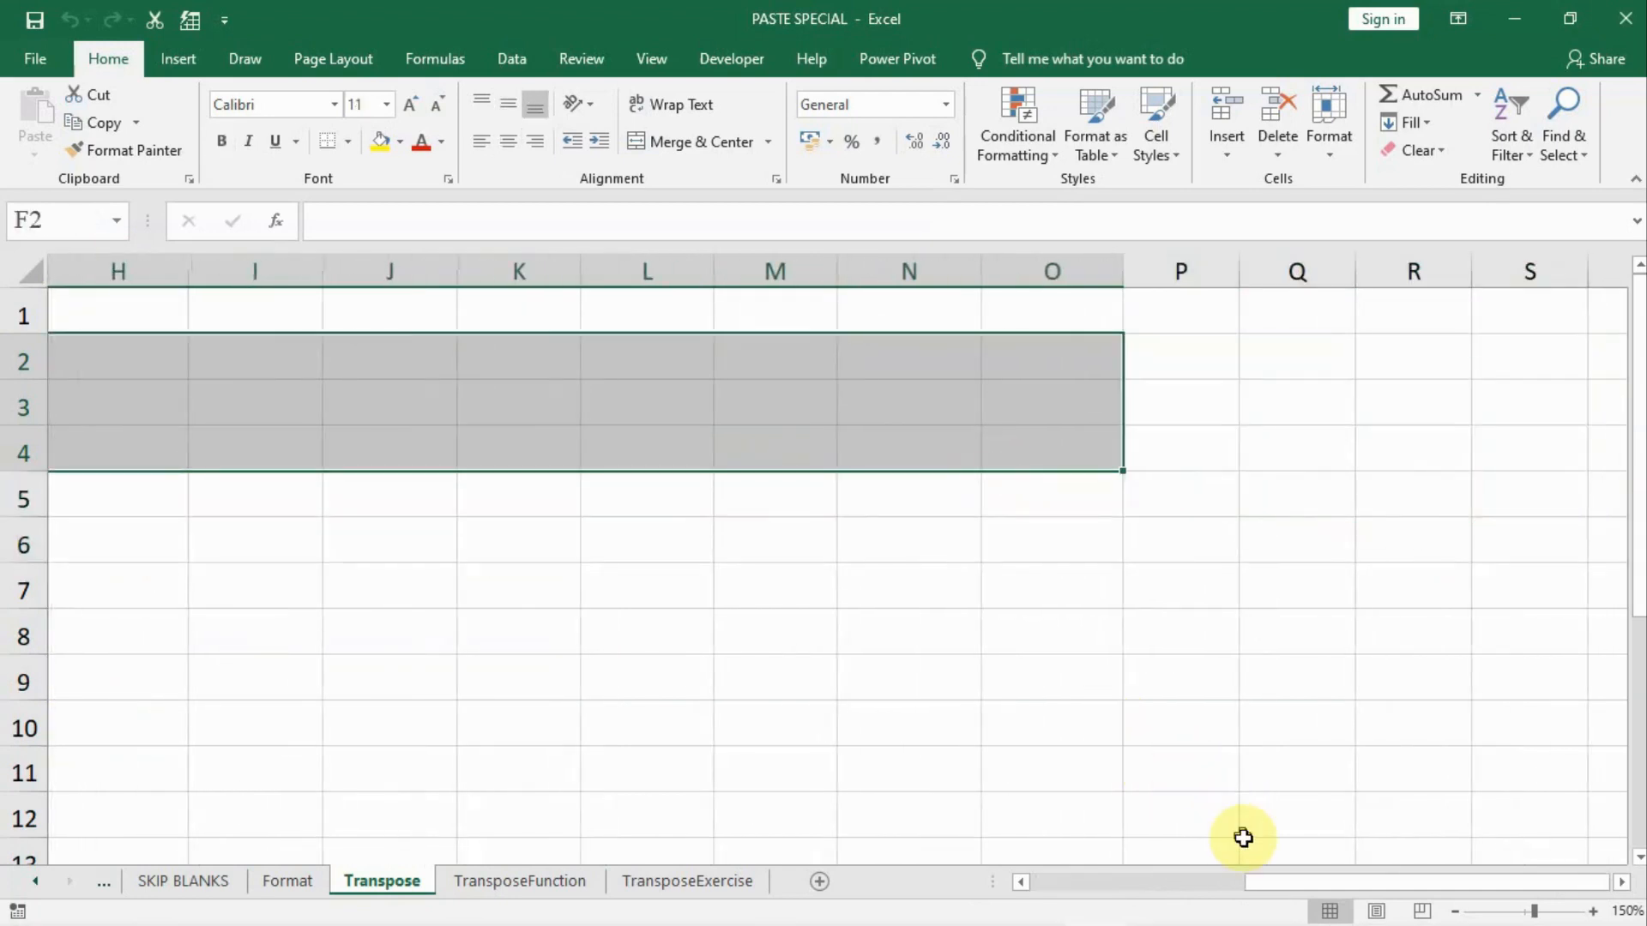
{"action": "left_click_drag", "start_coordinate": [1257, 883], "coordinate": [1037, 883]}
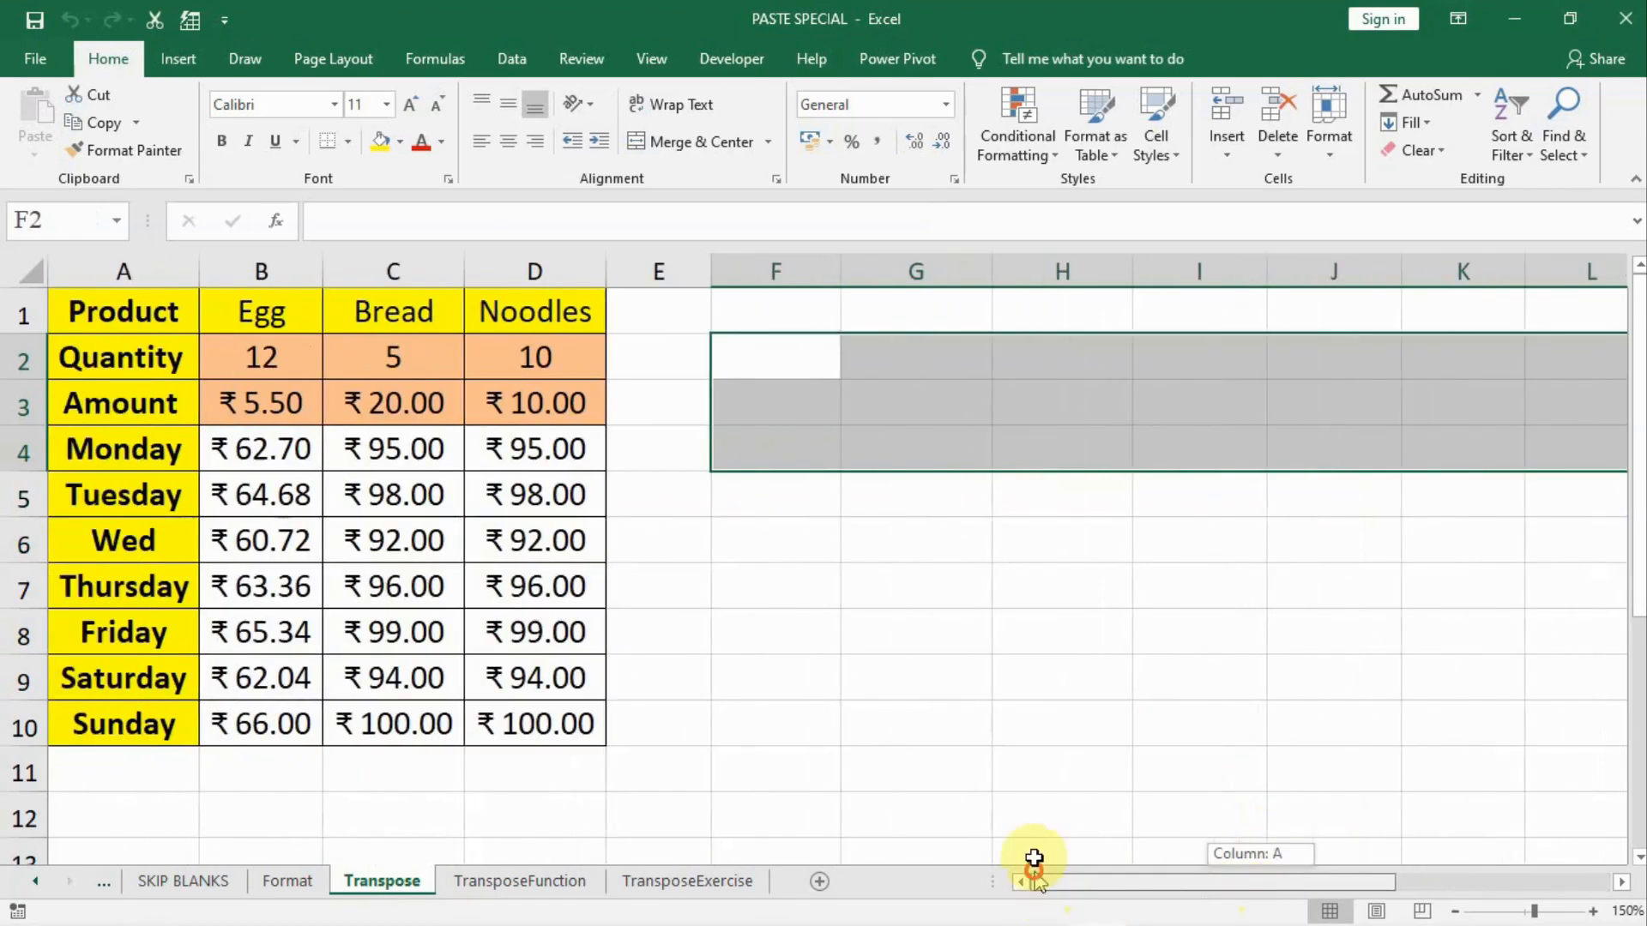
{"action": "left_click", "coordinate": [685, 589]}
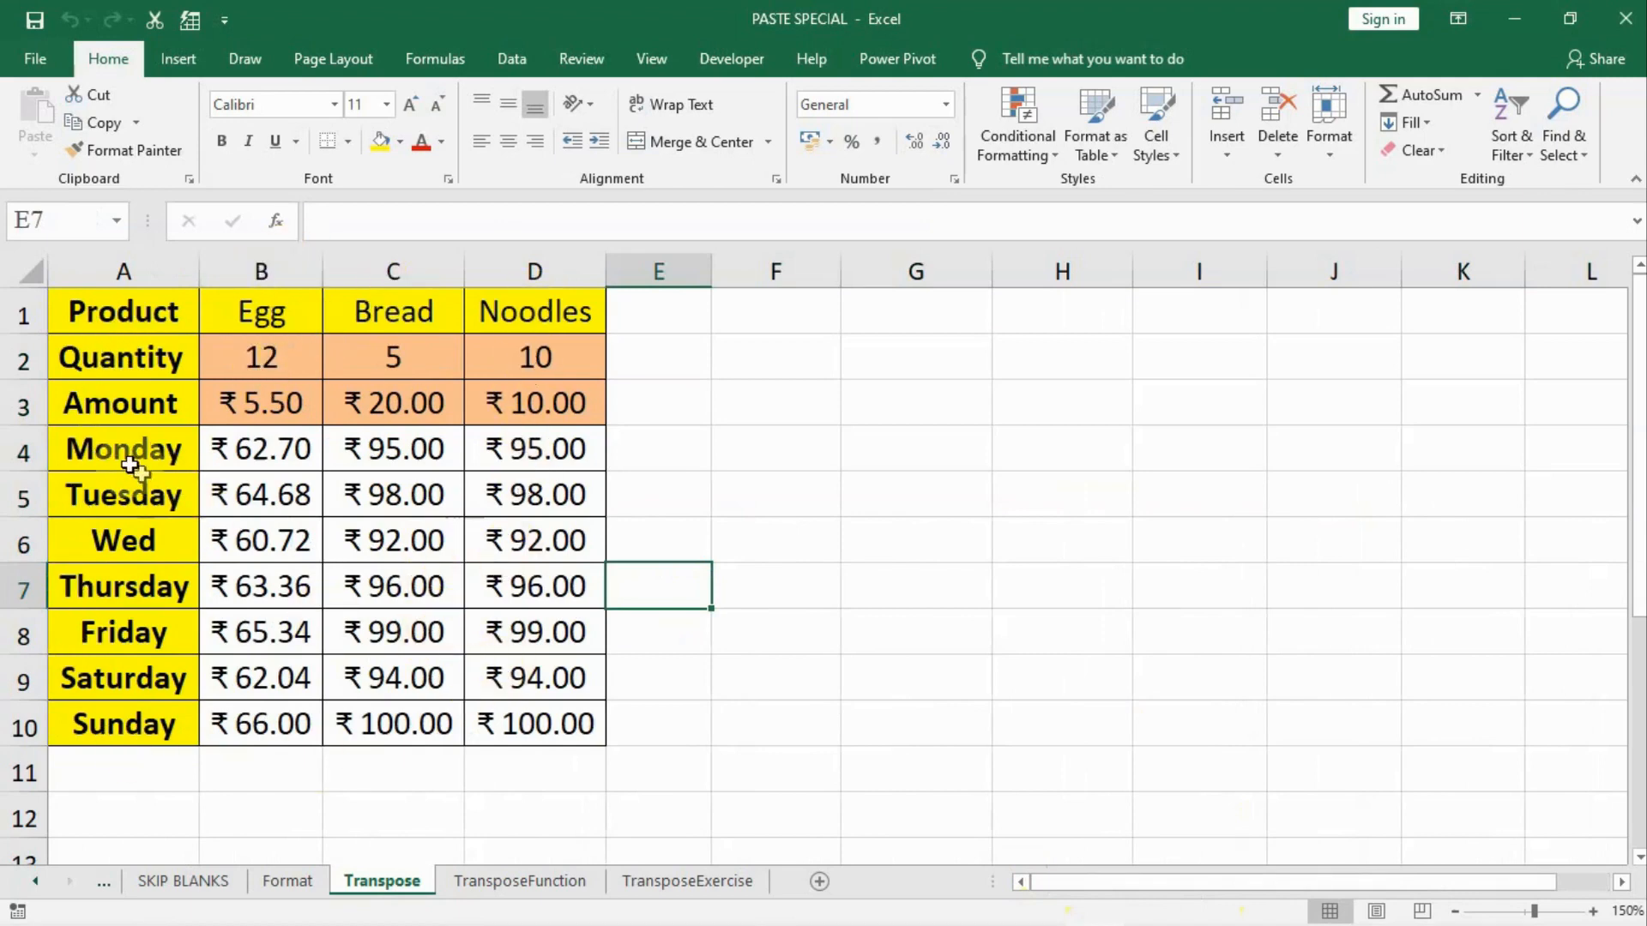
{"action": "left_click_drag", "start_coordinate": [71, 452], "coordinate": [247, 459]}
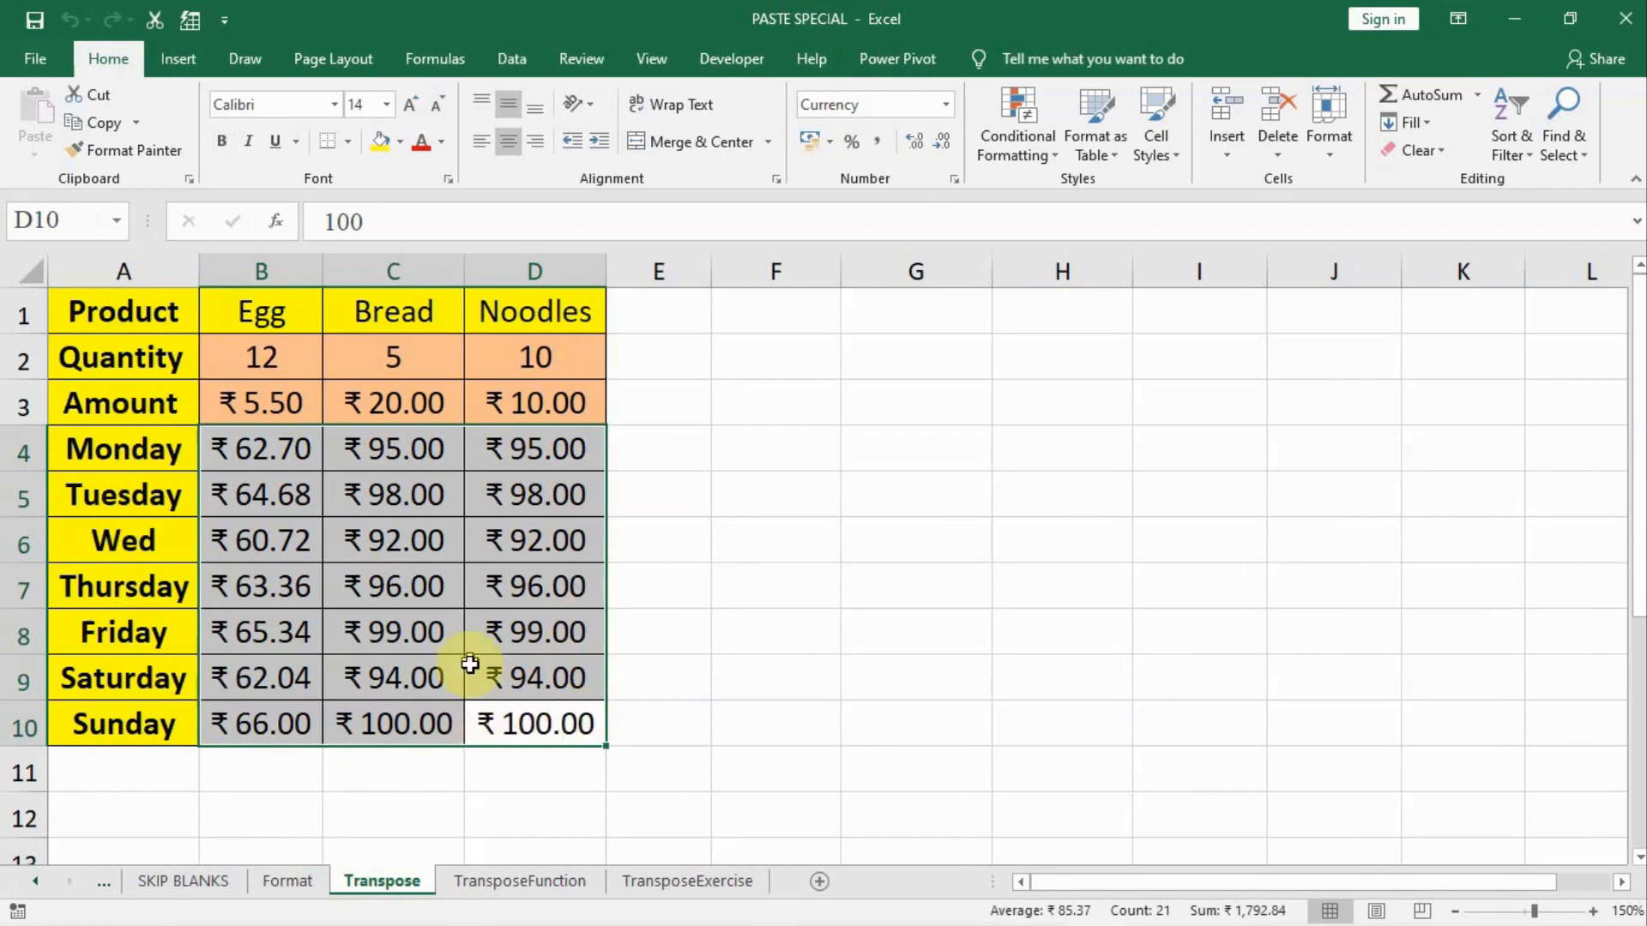
{"action": "left_click", "coordinate": [416, 579]}
- Copy the product table A1:D10 and paste it transposed at F2 using Paste Special with all contents
{"action": "left_click_drag", "start_coordinate": [120, 313], "coordinate": [513, 723]}
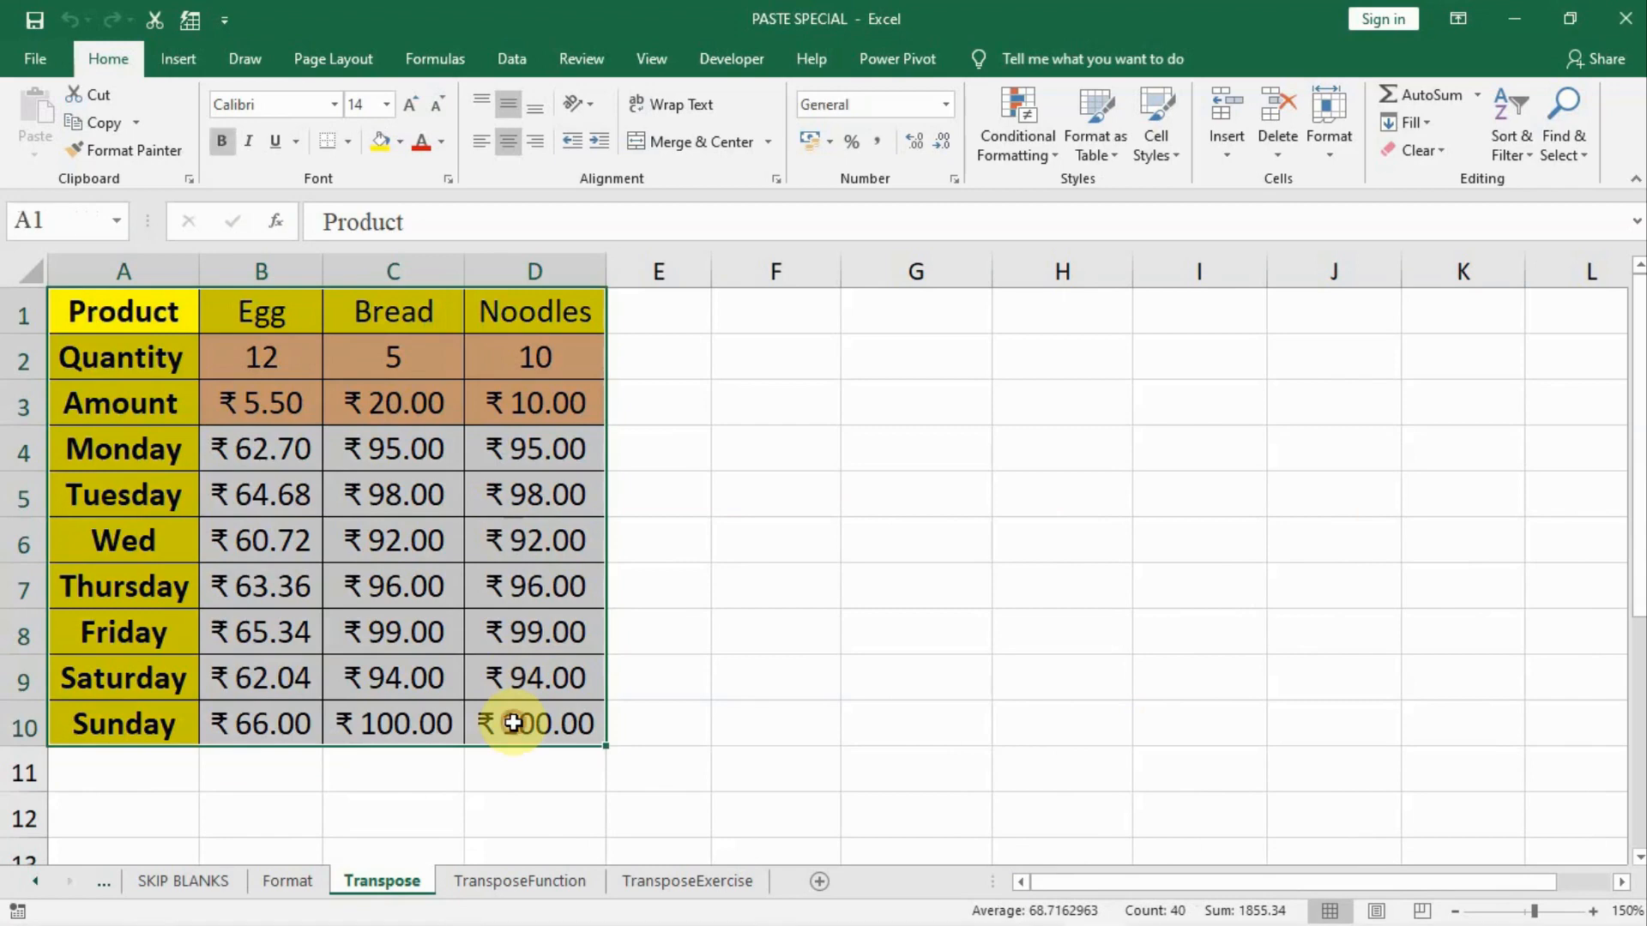
{"action": "key", "text": "ctrl+c"}
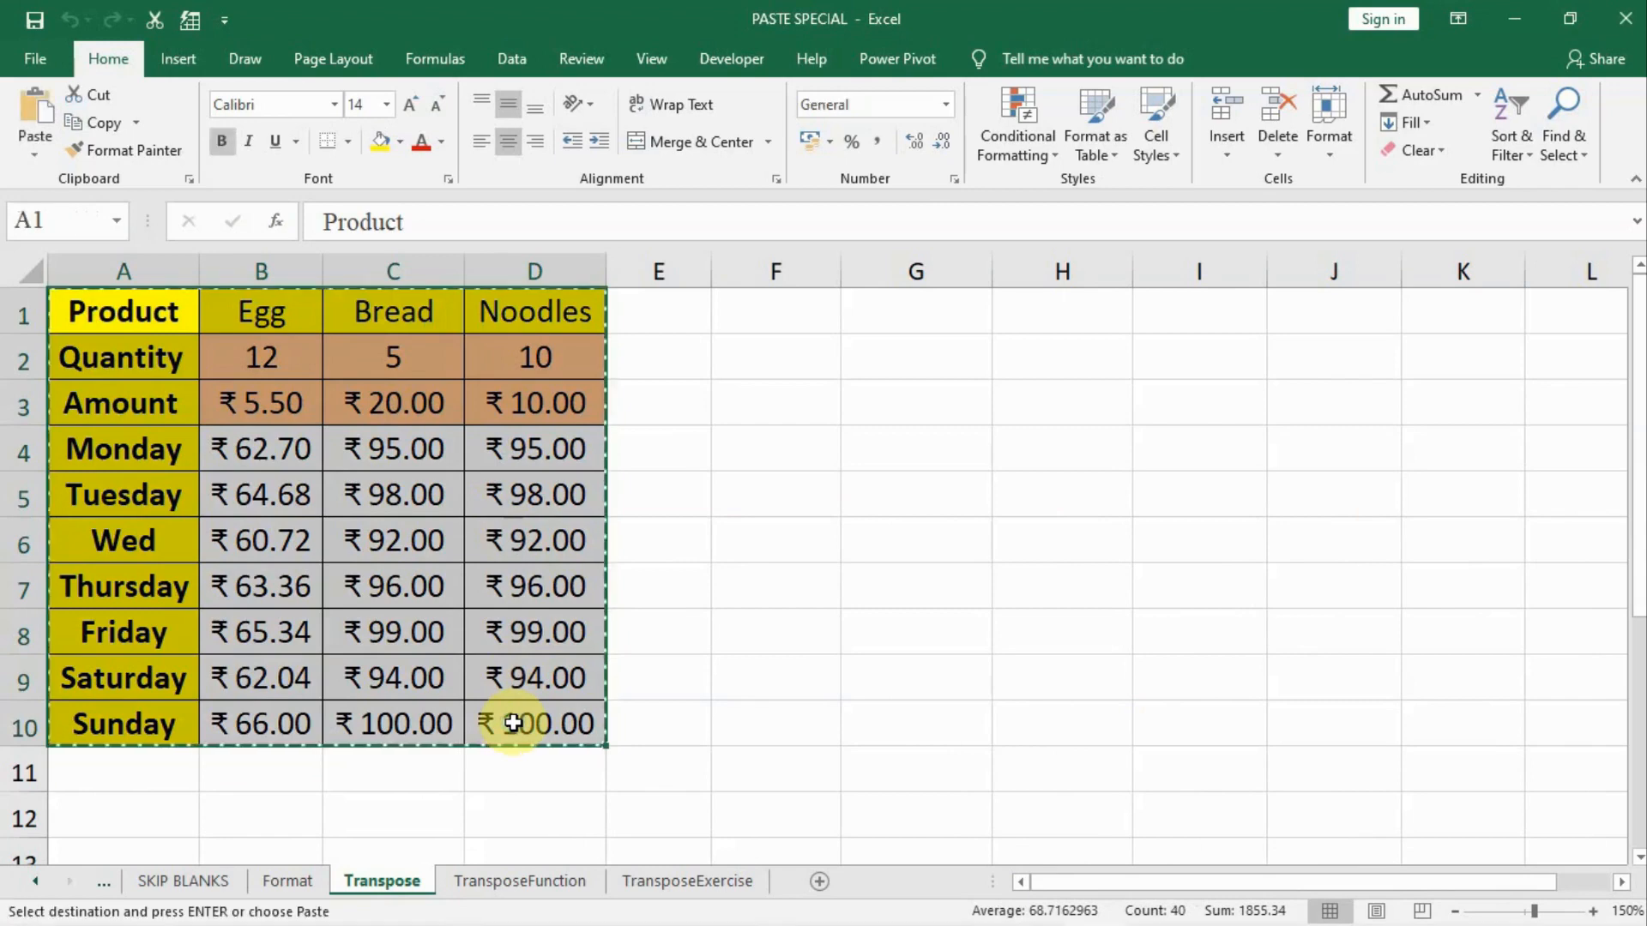
{"action": "left_click", "coordinate": [741, 348]}
{"action": "right_click", "coordinate": [741, 347]}
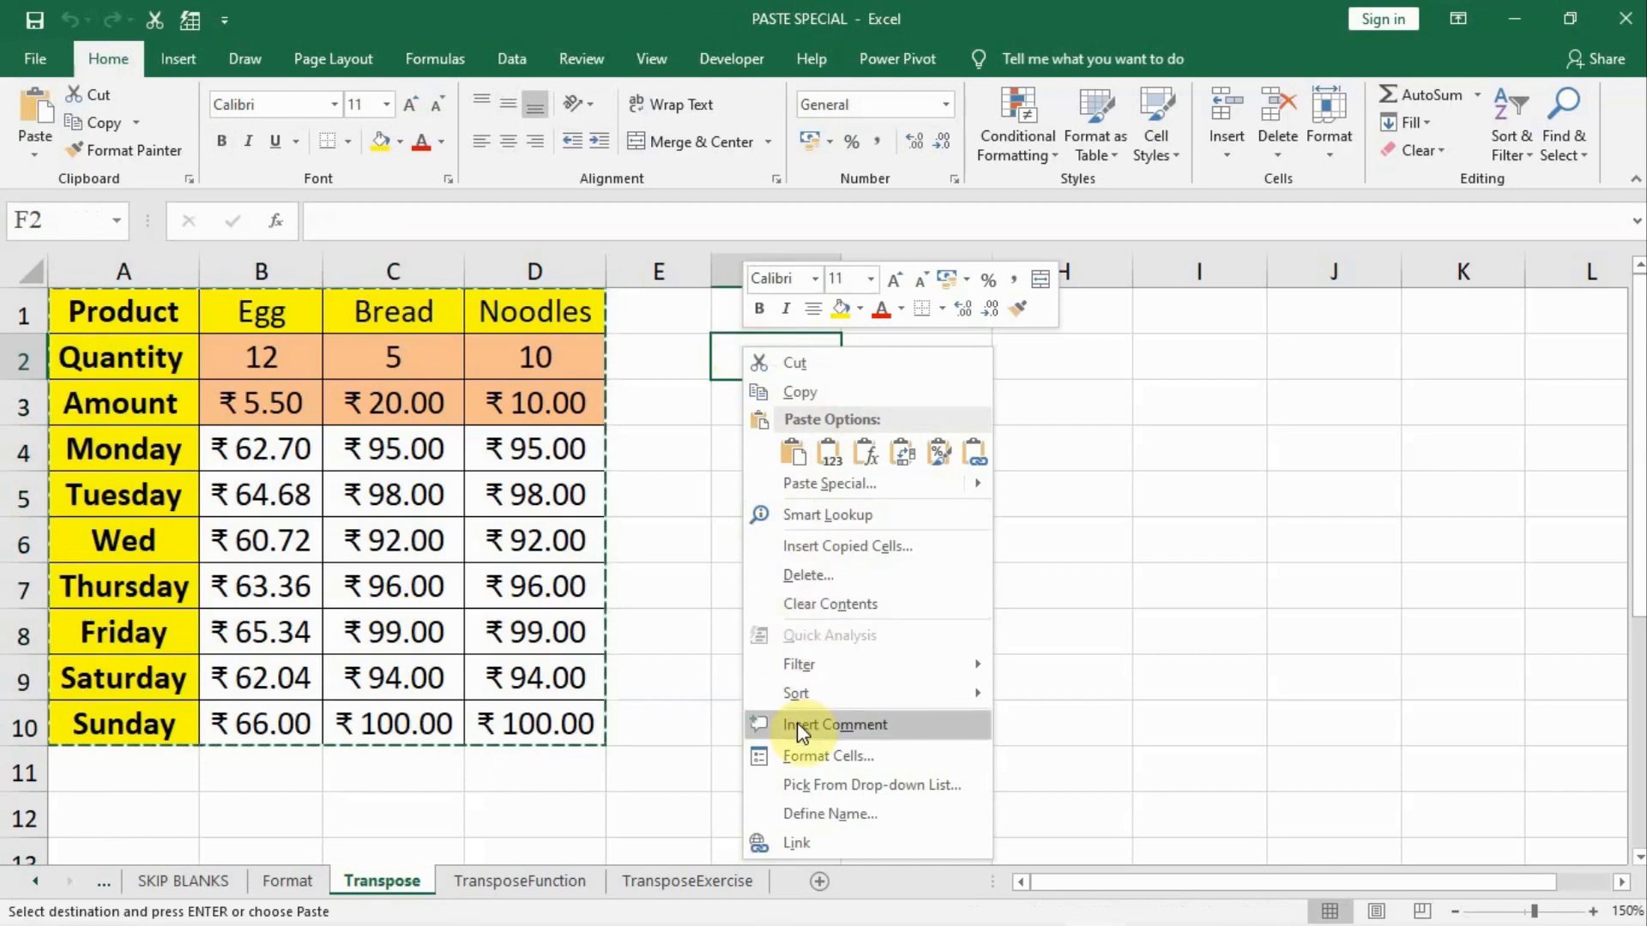
{"action": "left_click", "coordinate": [829, 483]}
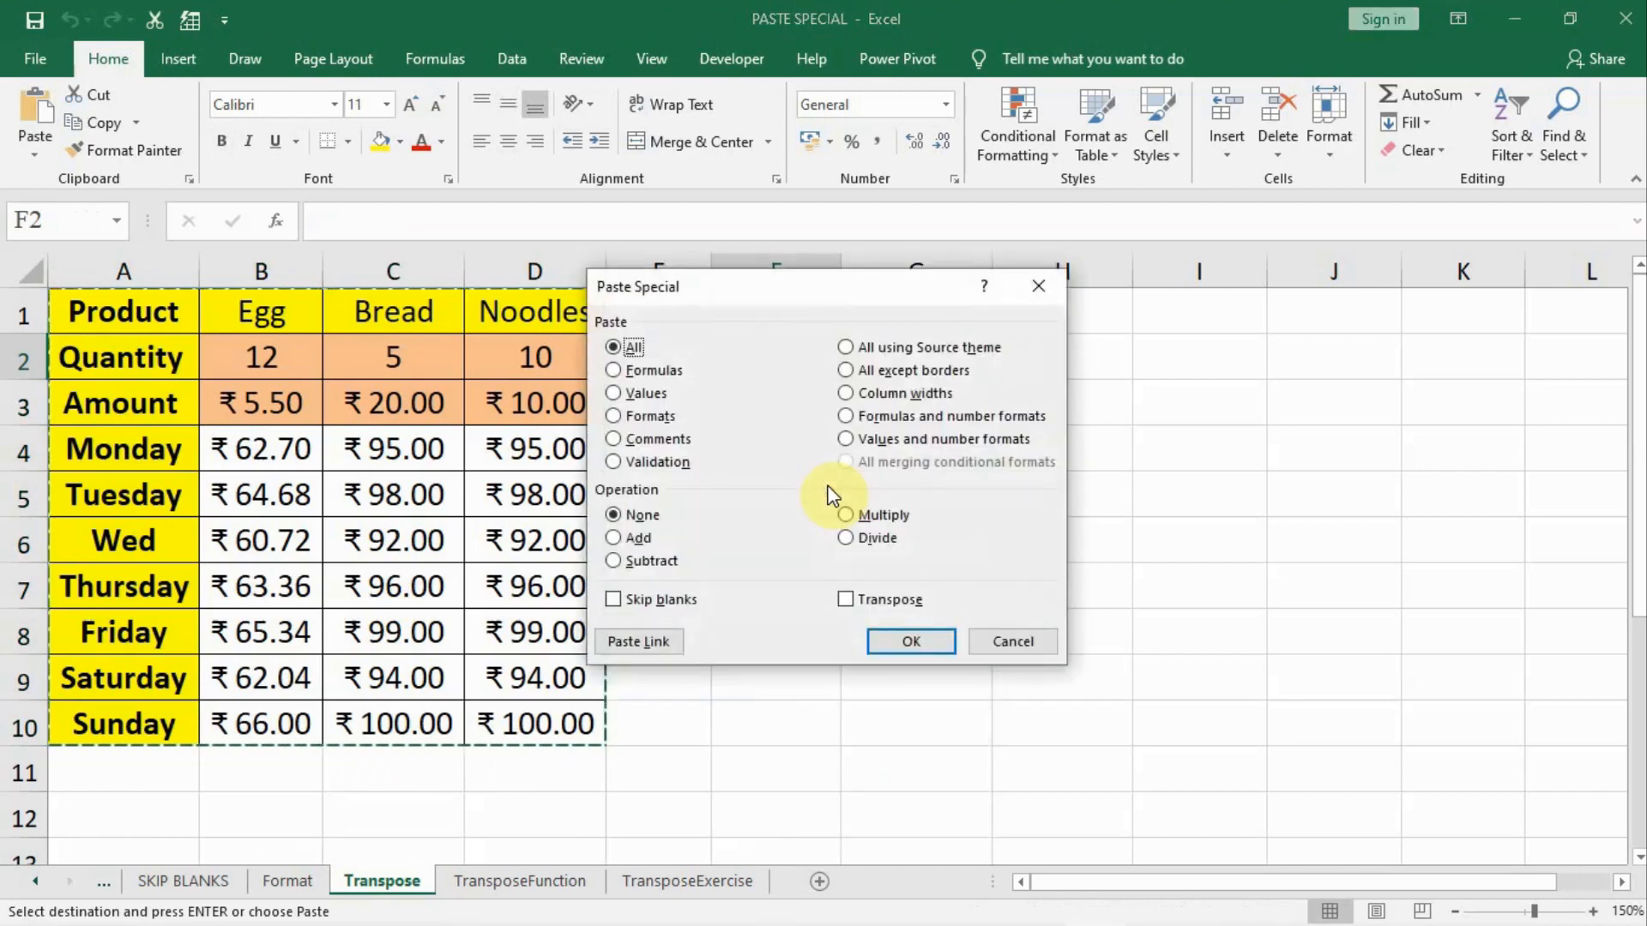
{"action": "left_click", "coordinate": [847, 600]}
{"action": "left_click", "coordinate": [887, 640]}
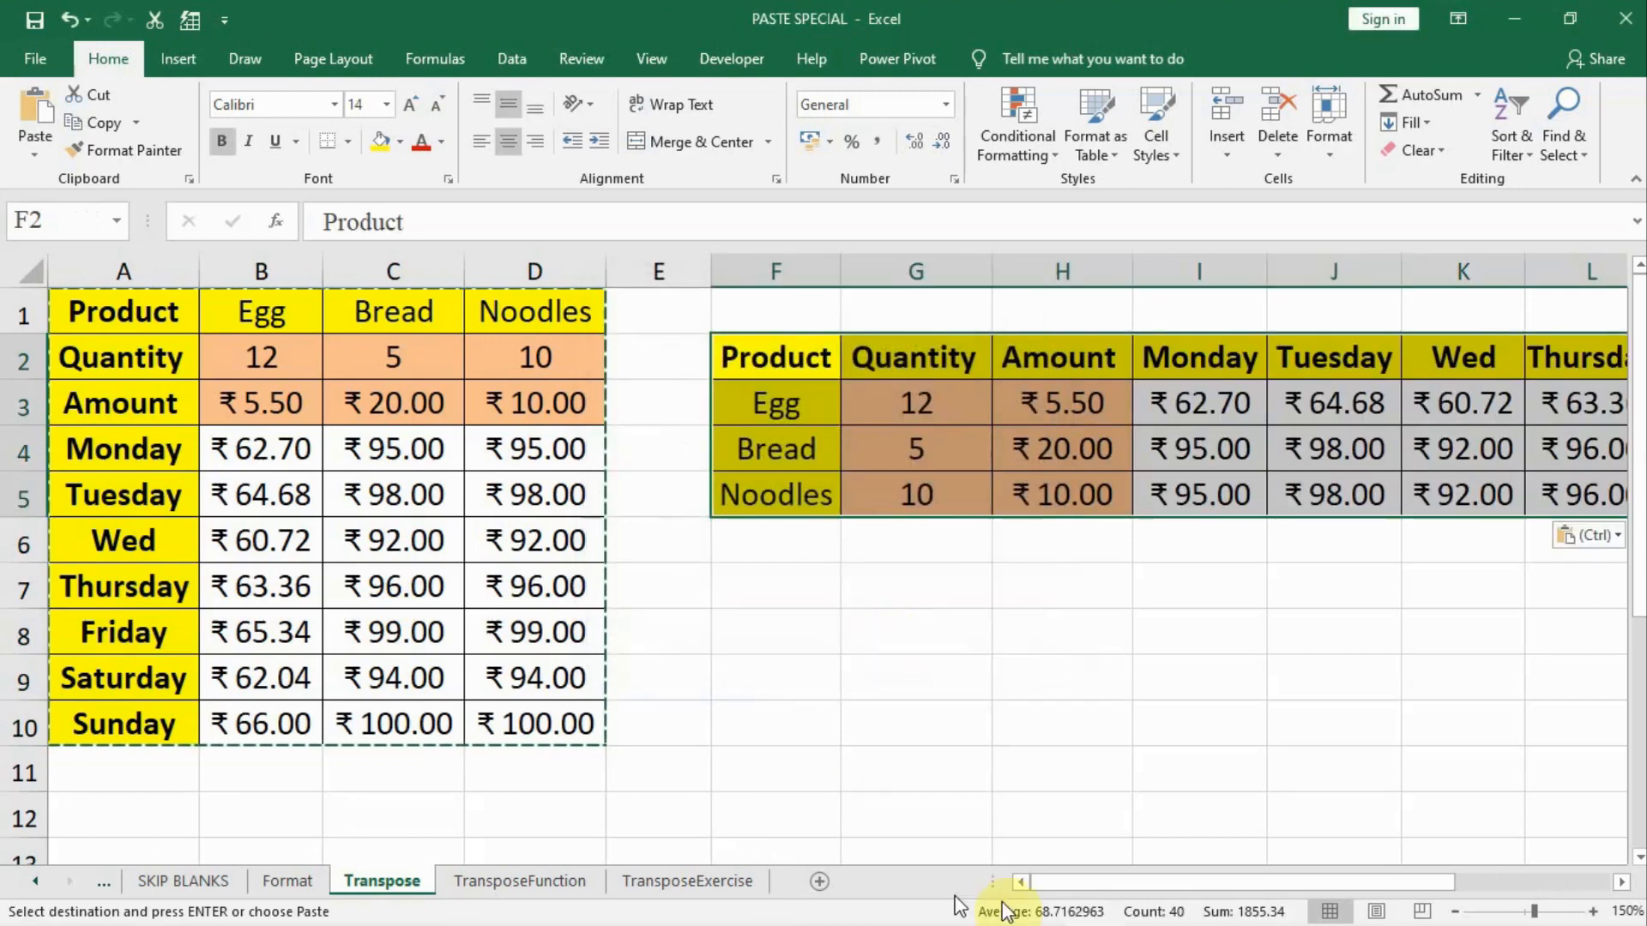
{"action": "left_click_drag", "start_coordinate": [1050, 883], "coordinate": [1214, 894]}
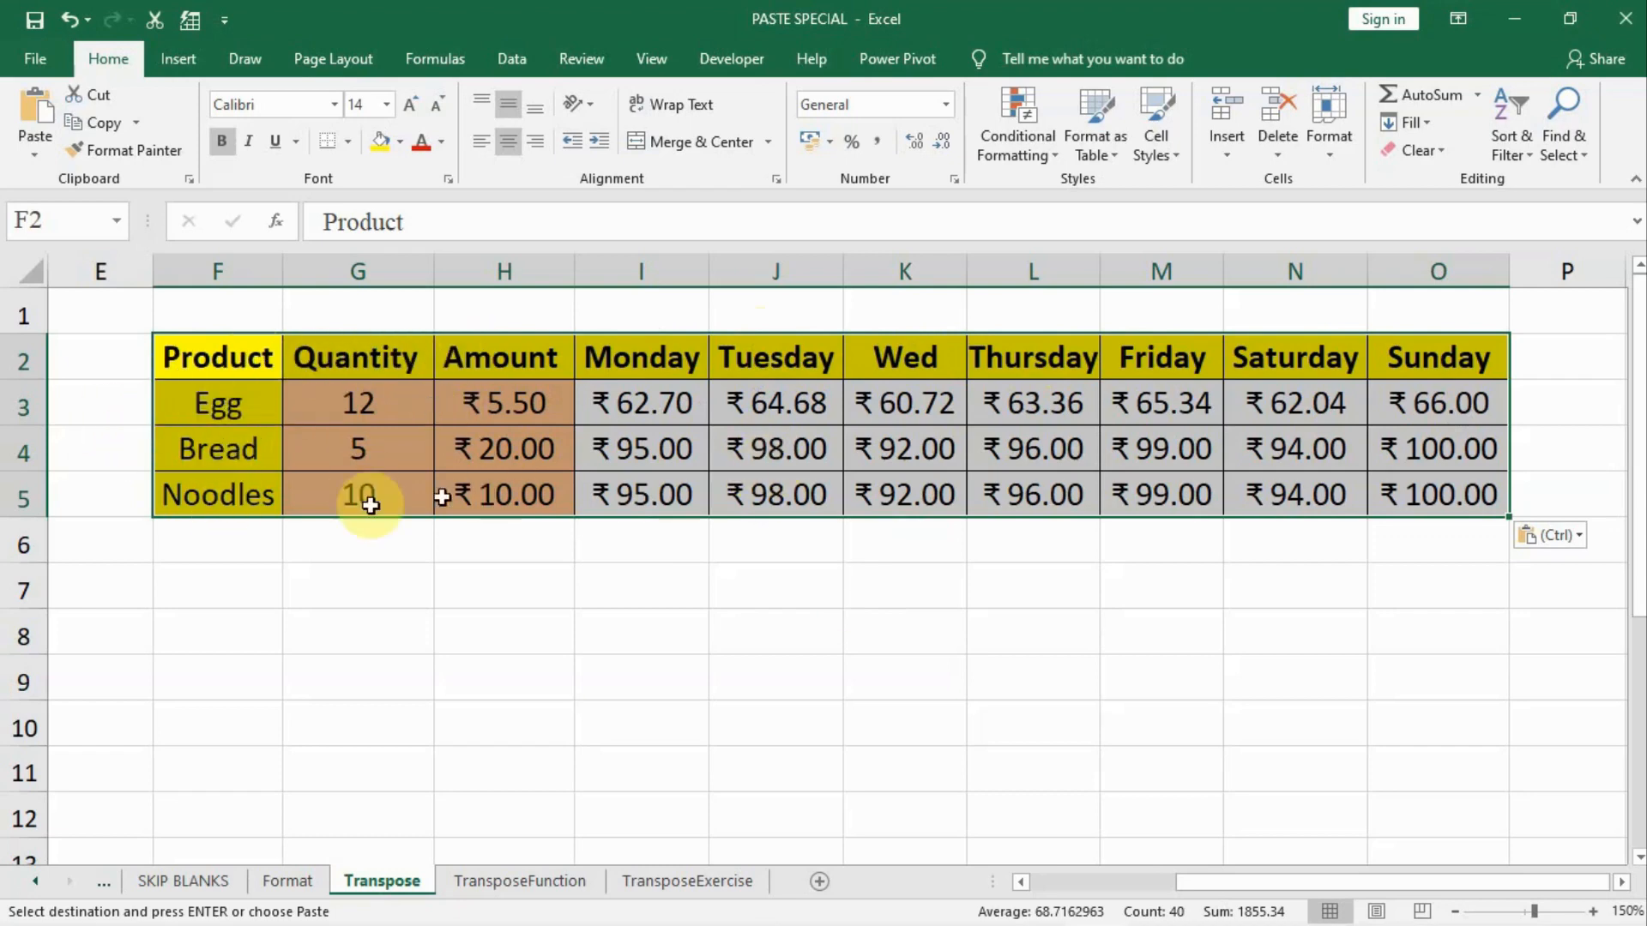
- On the TransposeFunction sheet, enter =TRANSPOSE(B2:E11) as an array formula across the bordered range G2:P5
{"action": "left_click", "coordinate": [515, 881]}
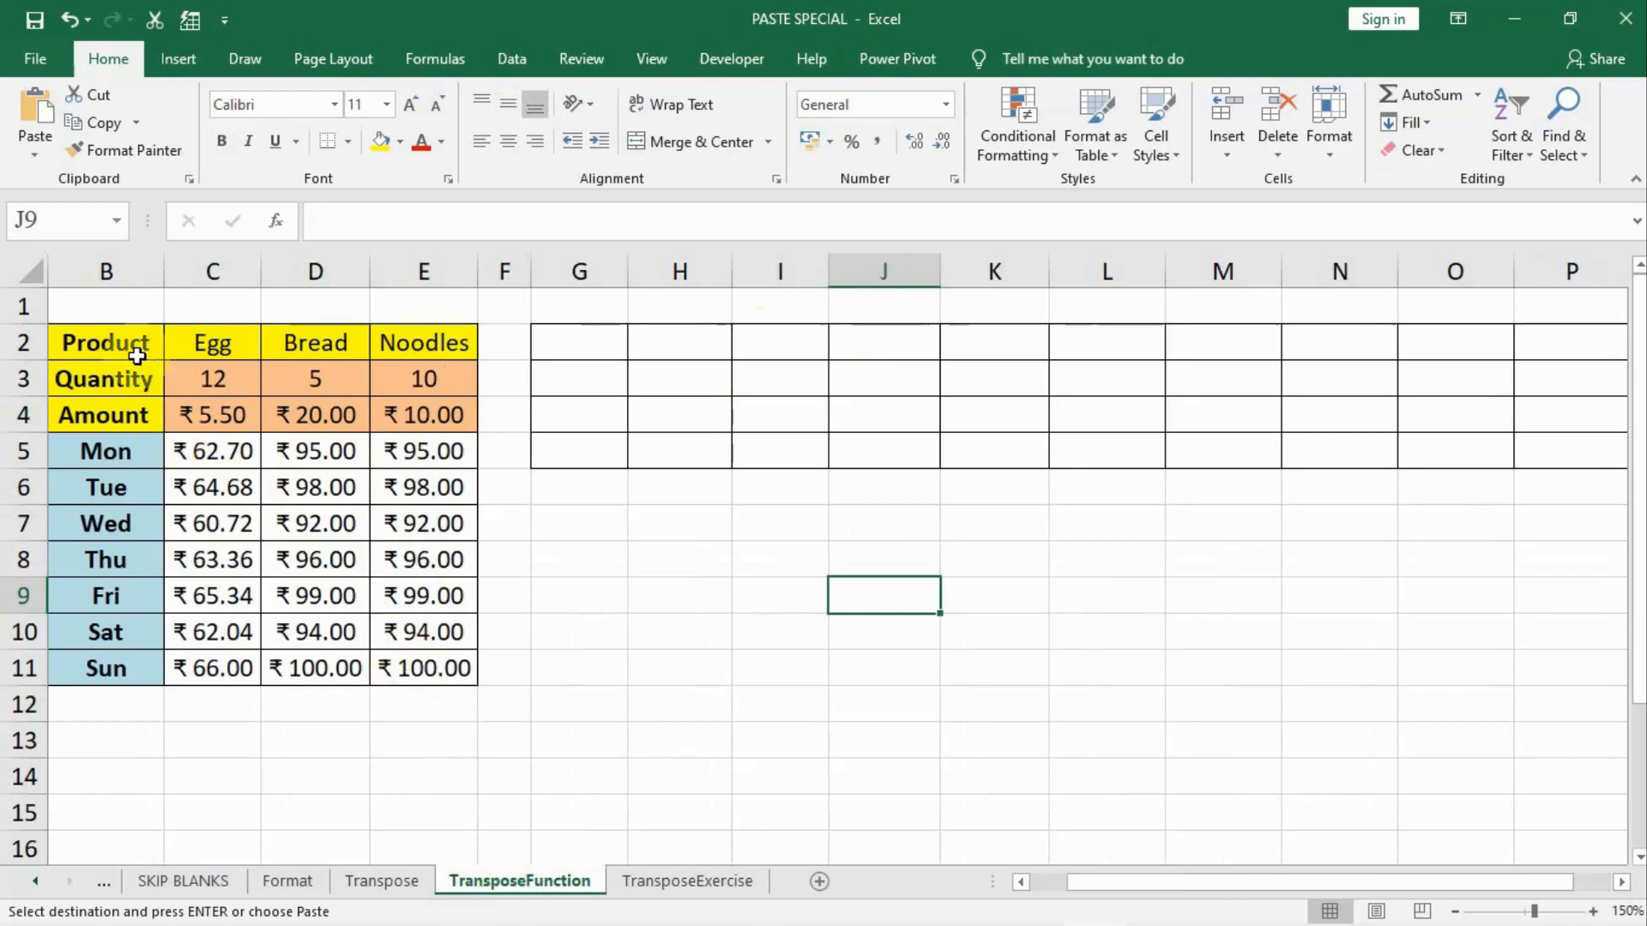
{"action": "left_click_drag", "start_coordinate": [570, 339], "coordinate": [1555, 452]}
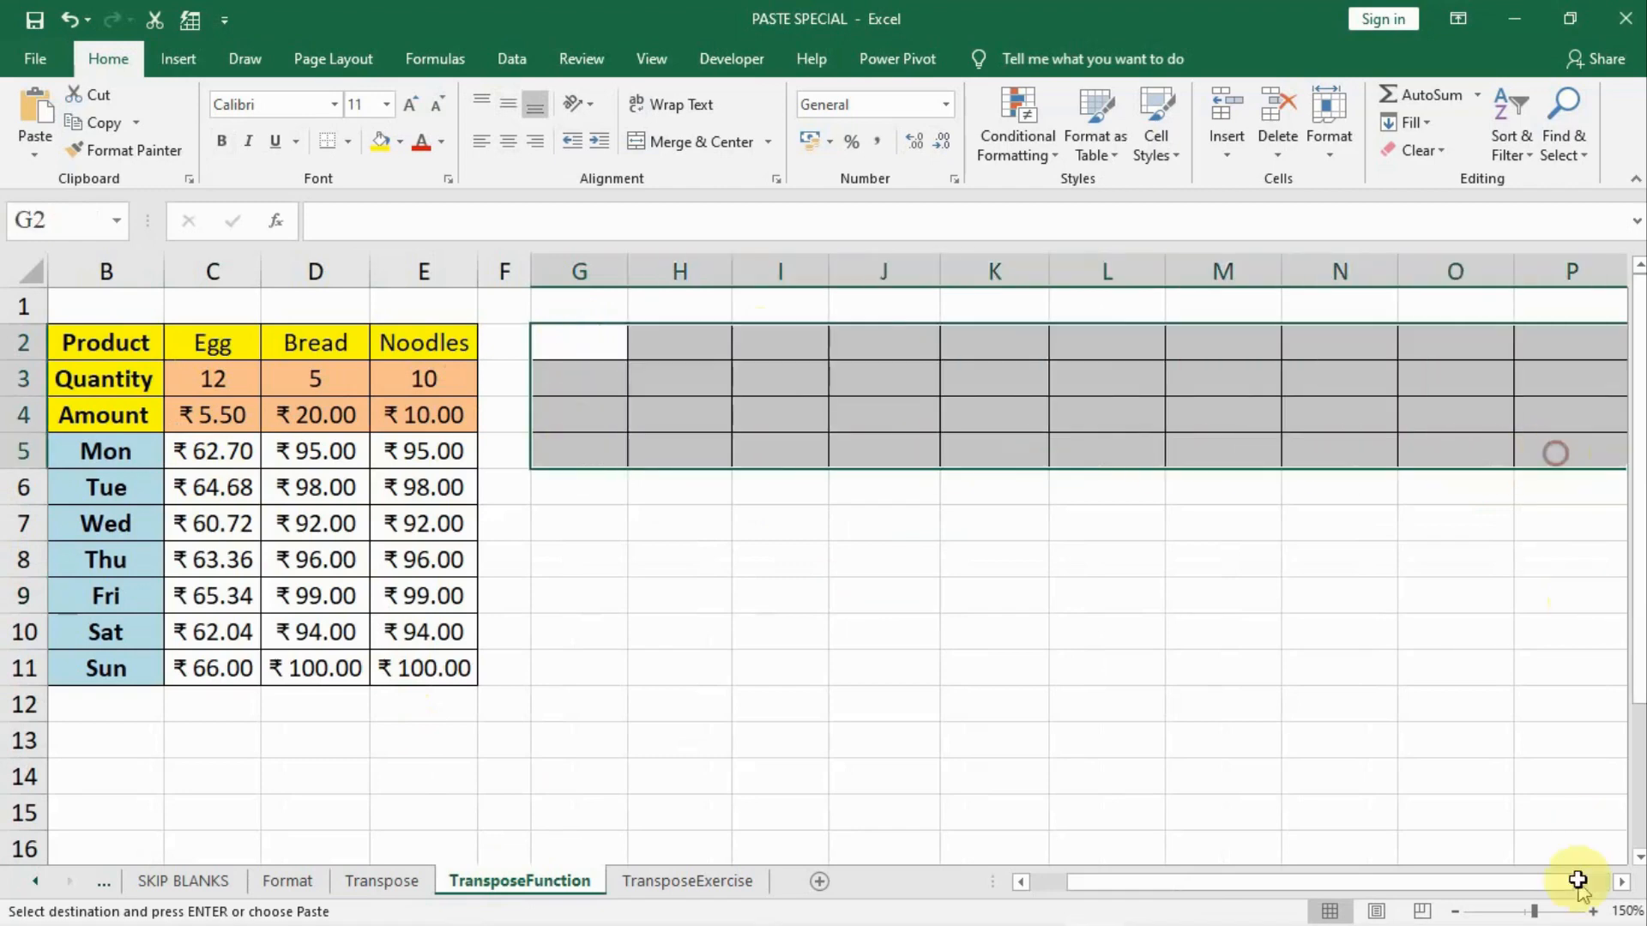
{"action": "left_click_drag", "start_coordinate": [1580, 888], "coordinate": [1538, 883]}
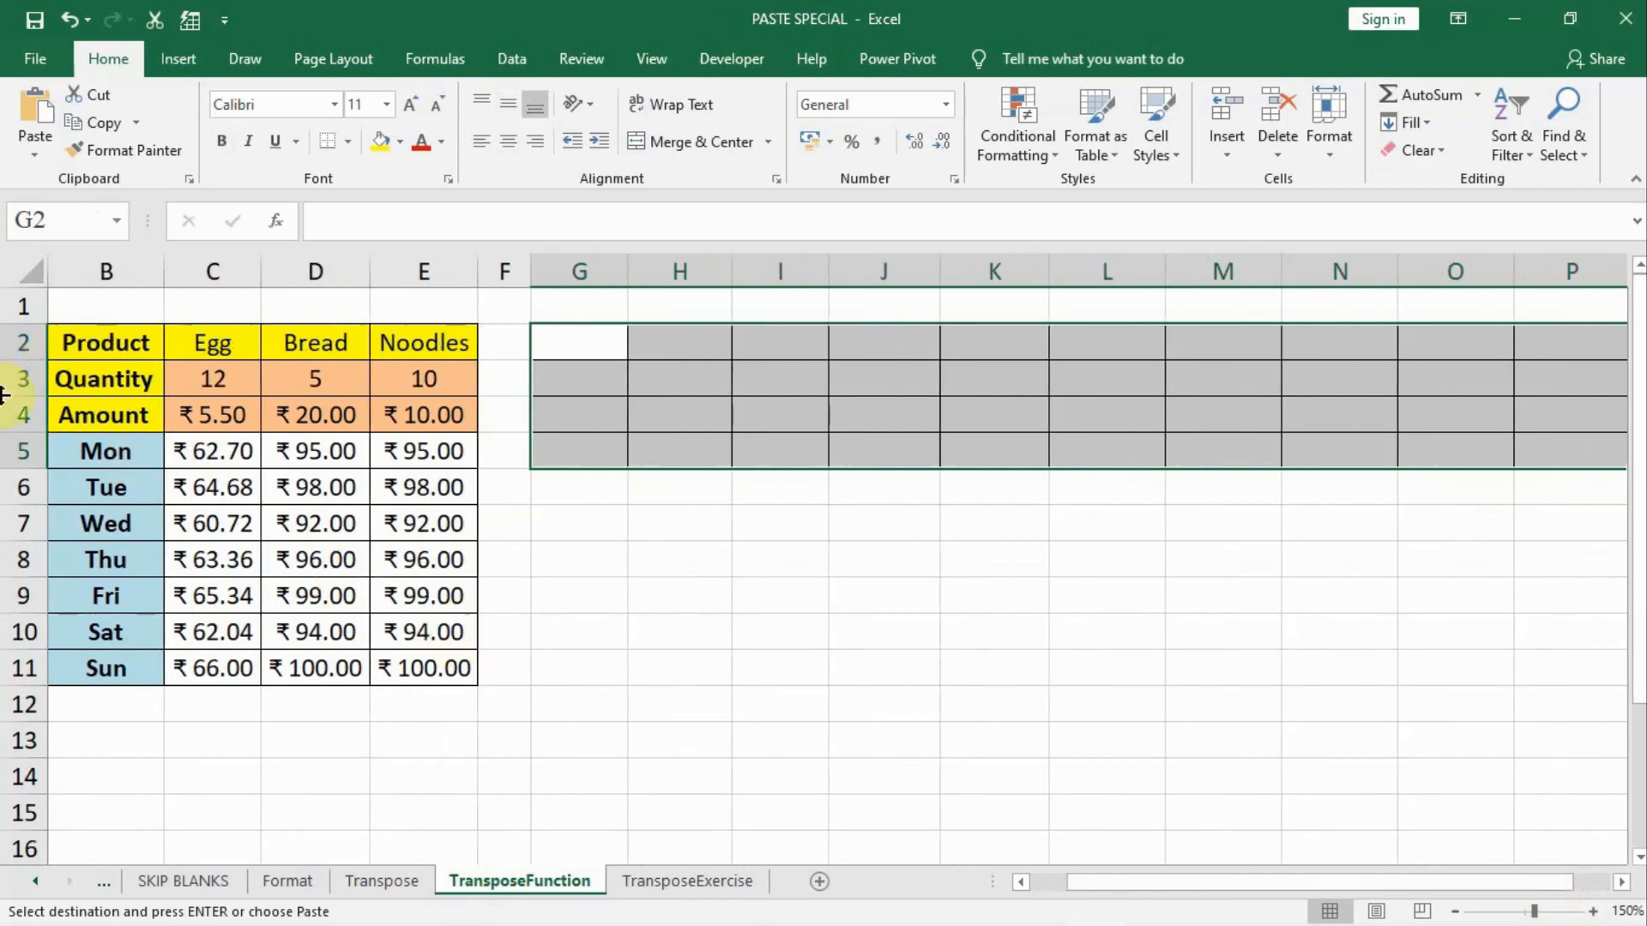
{"action": "left_click_drag", "start_coordinate": [96, 341], "coordinate": [105, 639]}
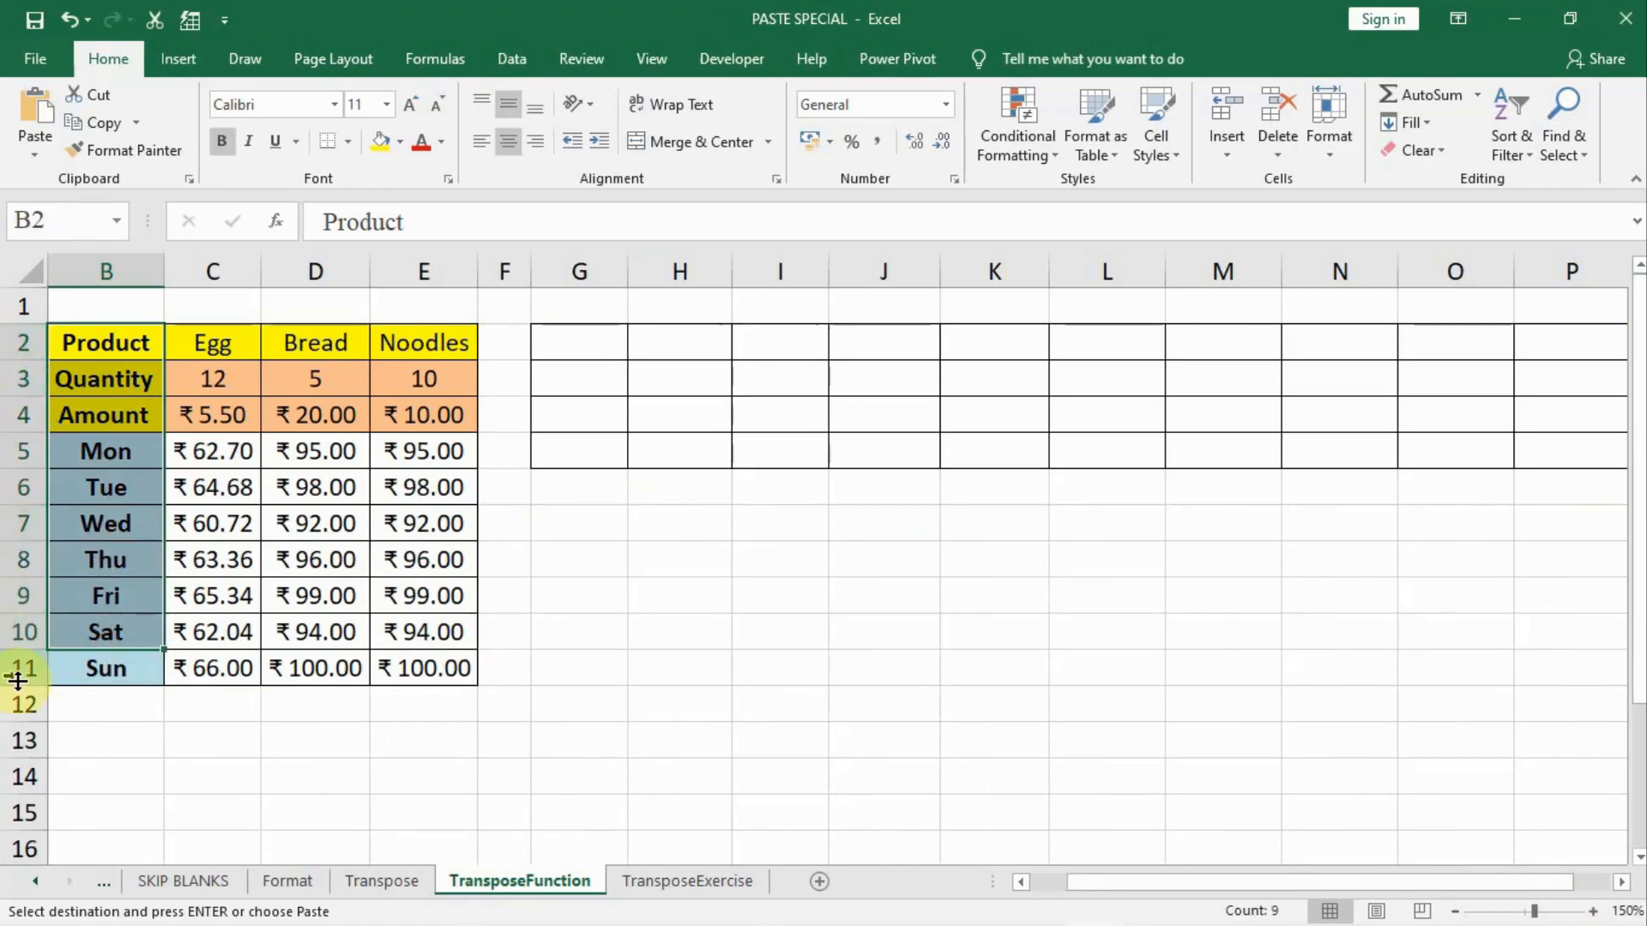
{"action": "left_click_drag", "start_coordinate": [570, 330], "coordinate": [1560, 447]}
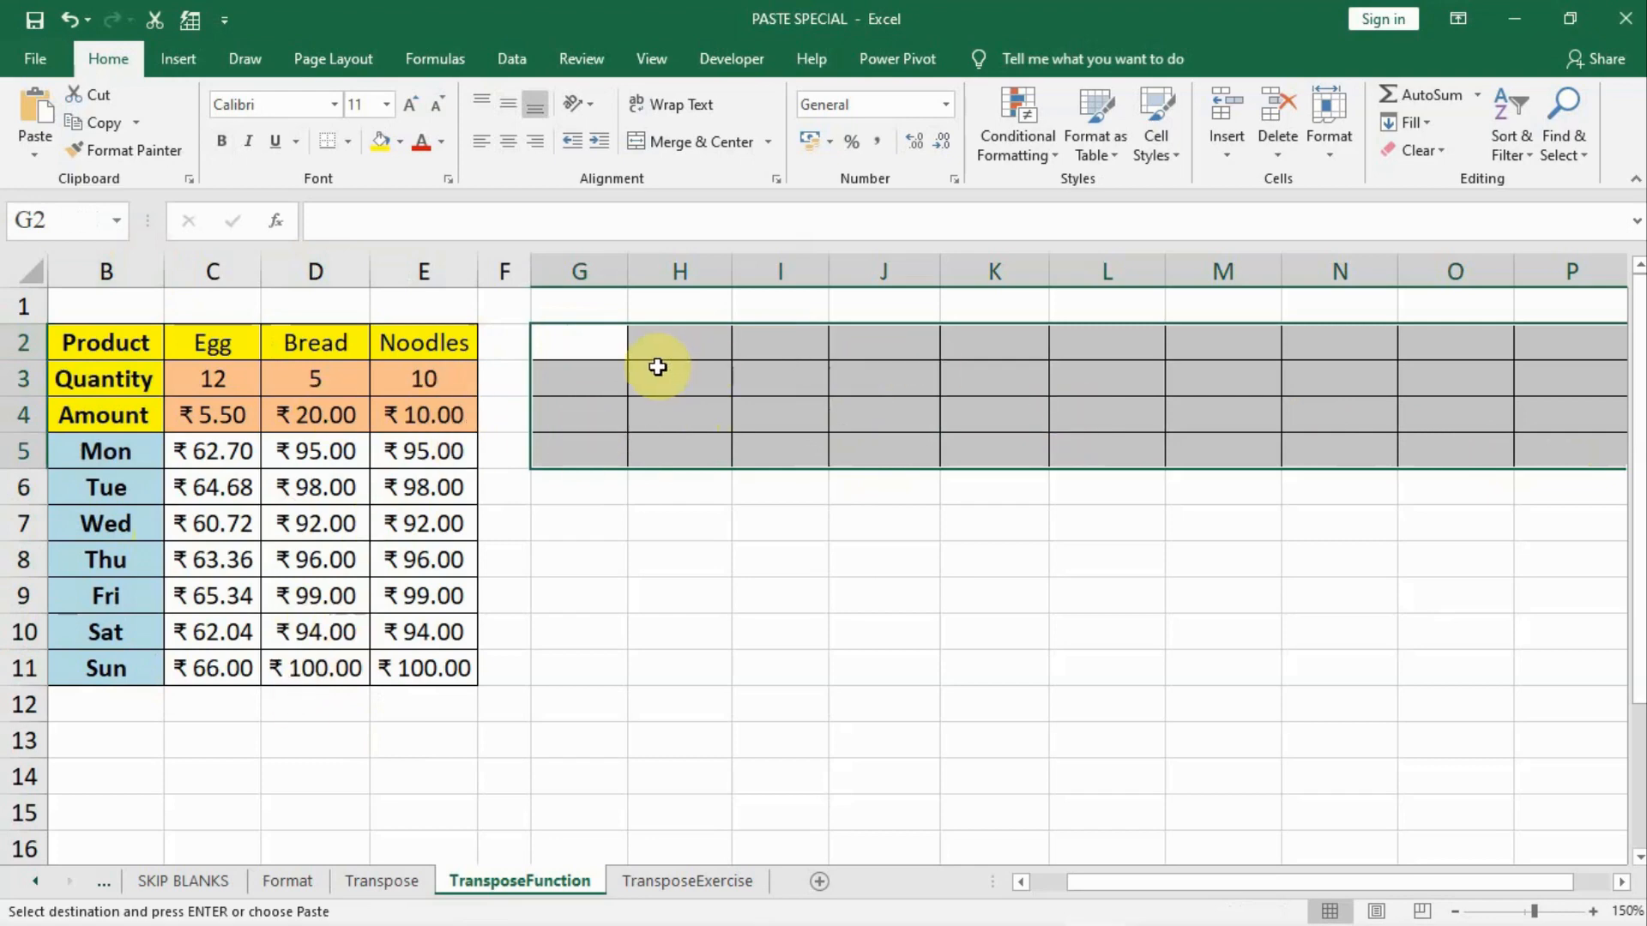
{"action": "type", "text": "="}
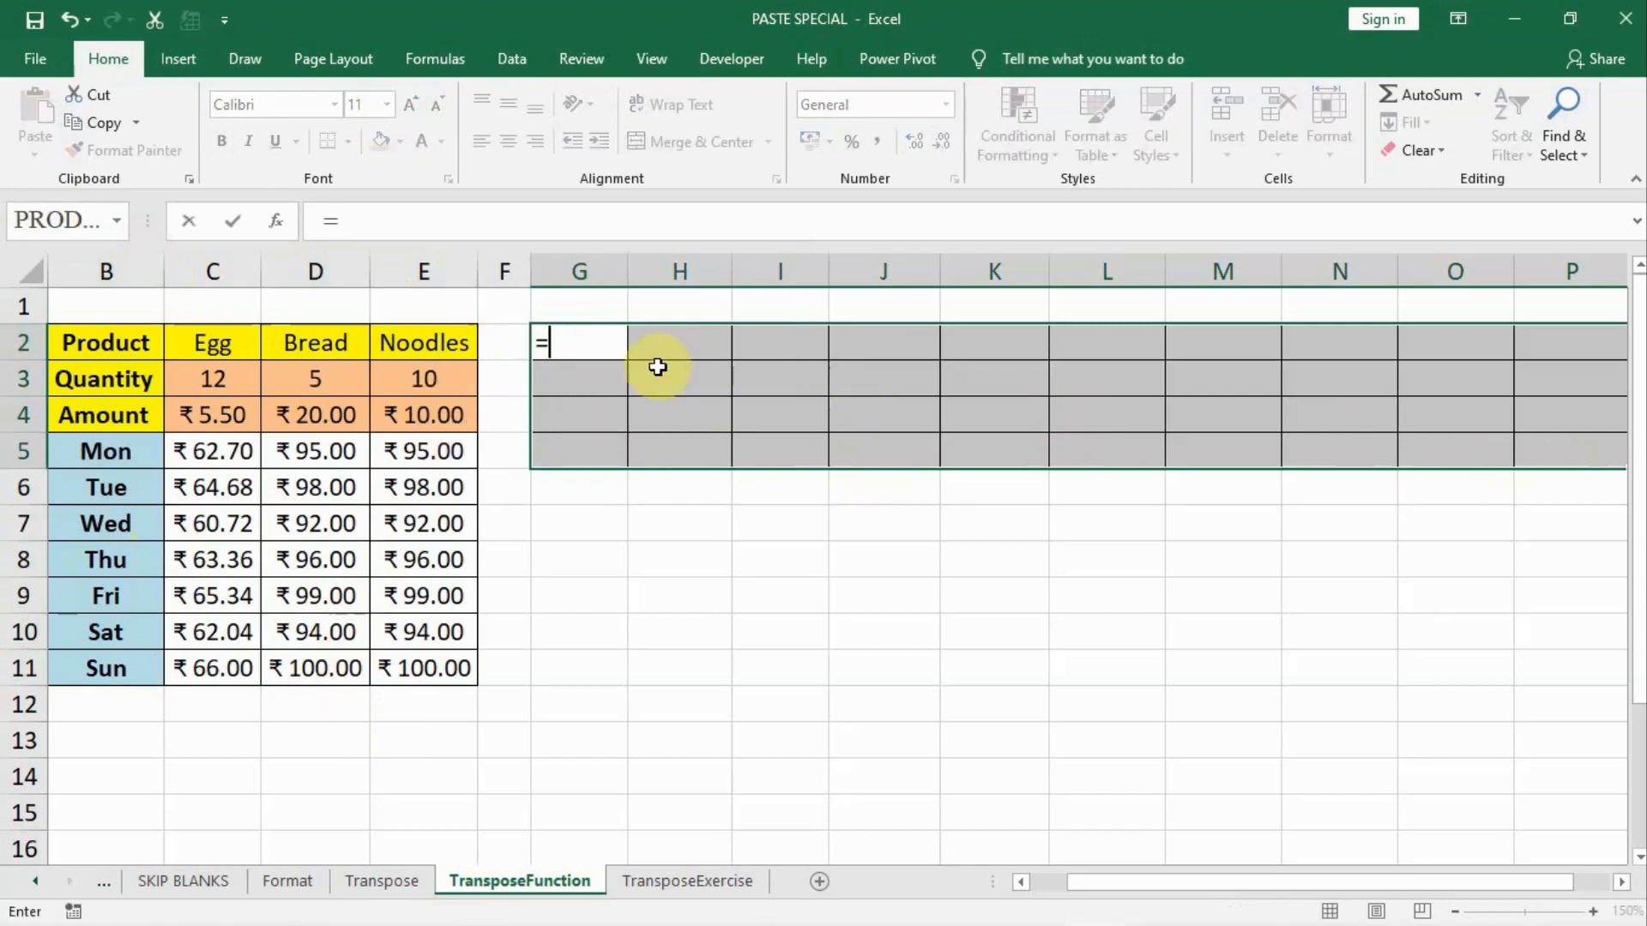
{"action": "type", "text": "TRAN"}
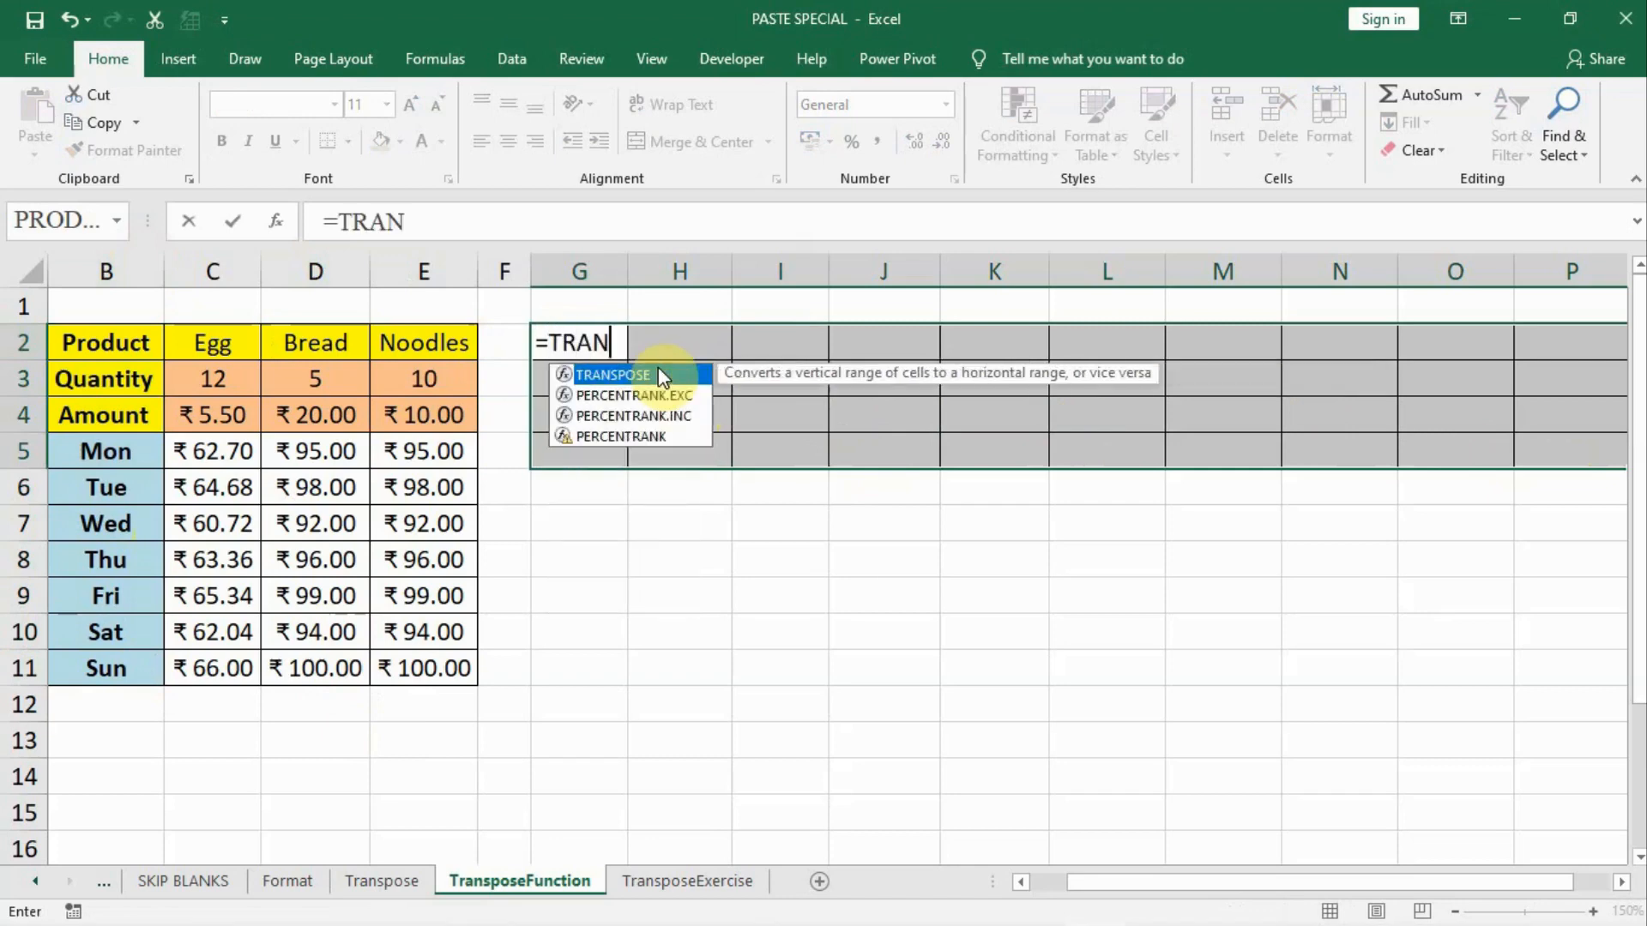
{"action": "type", "text": "SPOSE("}
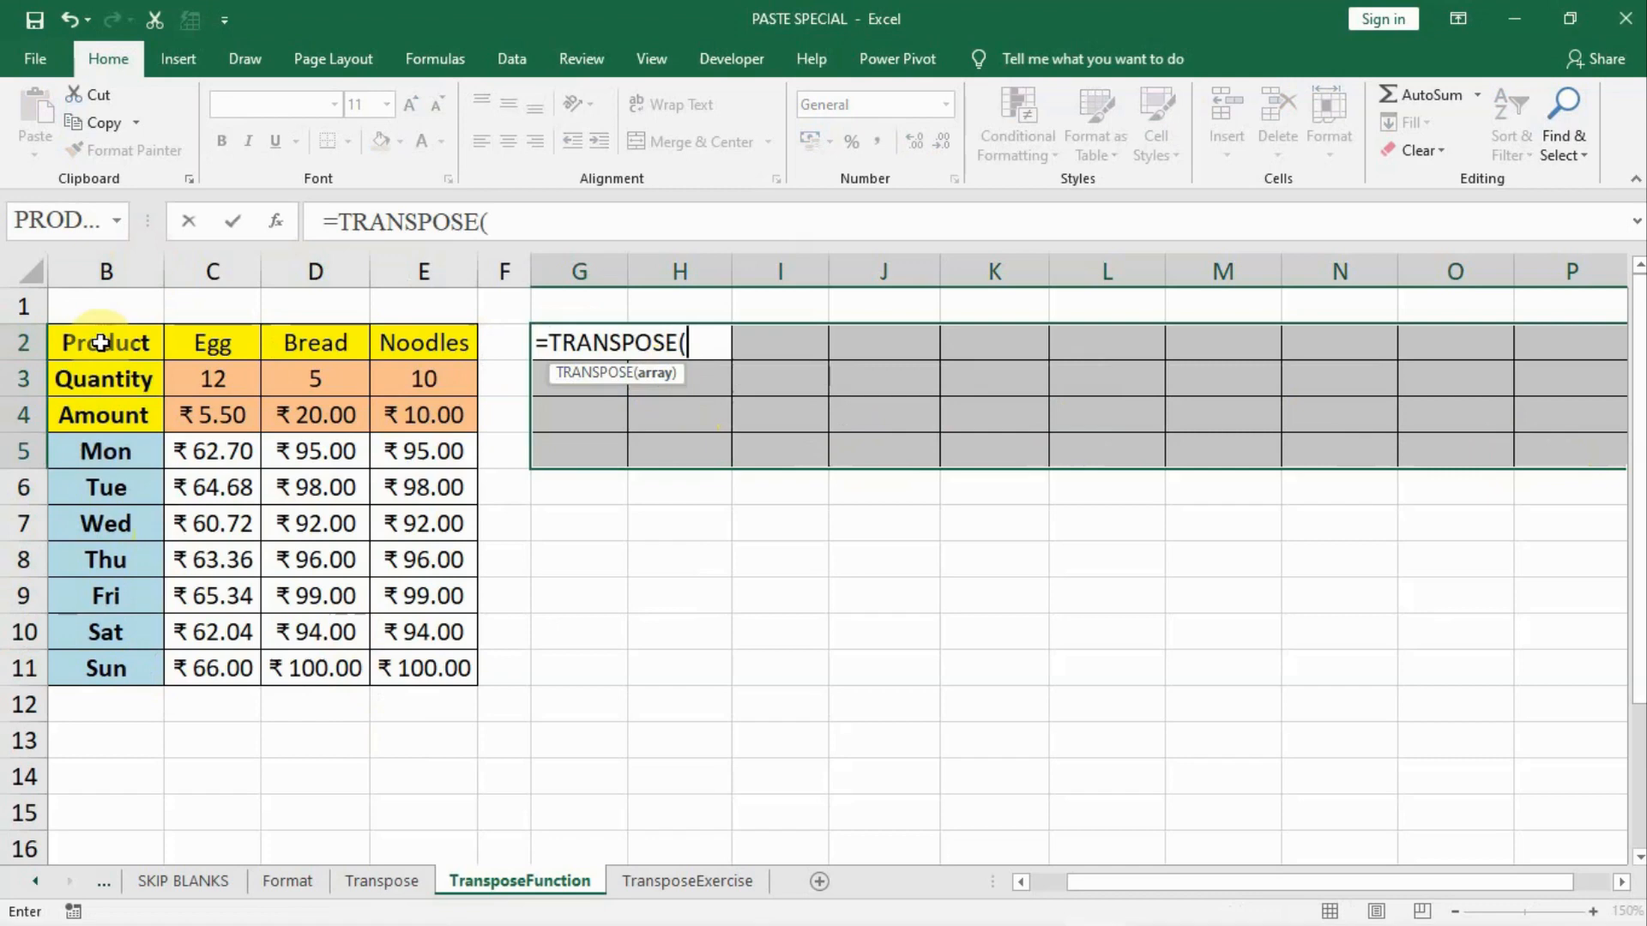
{"action": "left_click_drag", "start_coordinate": [103, 341], "coordinate": [418, 675]}
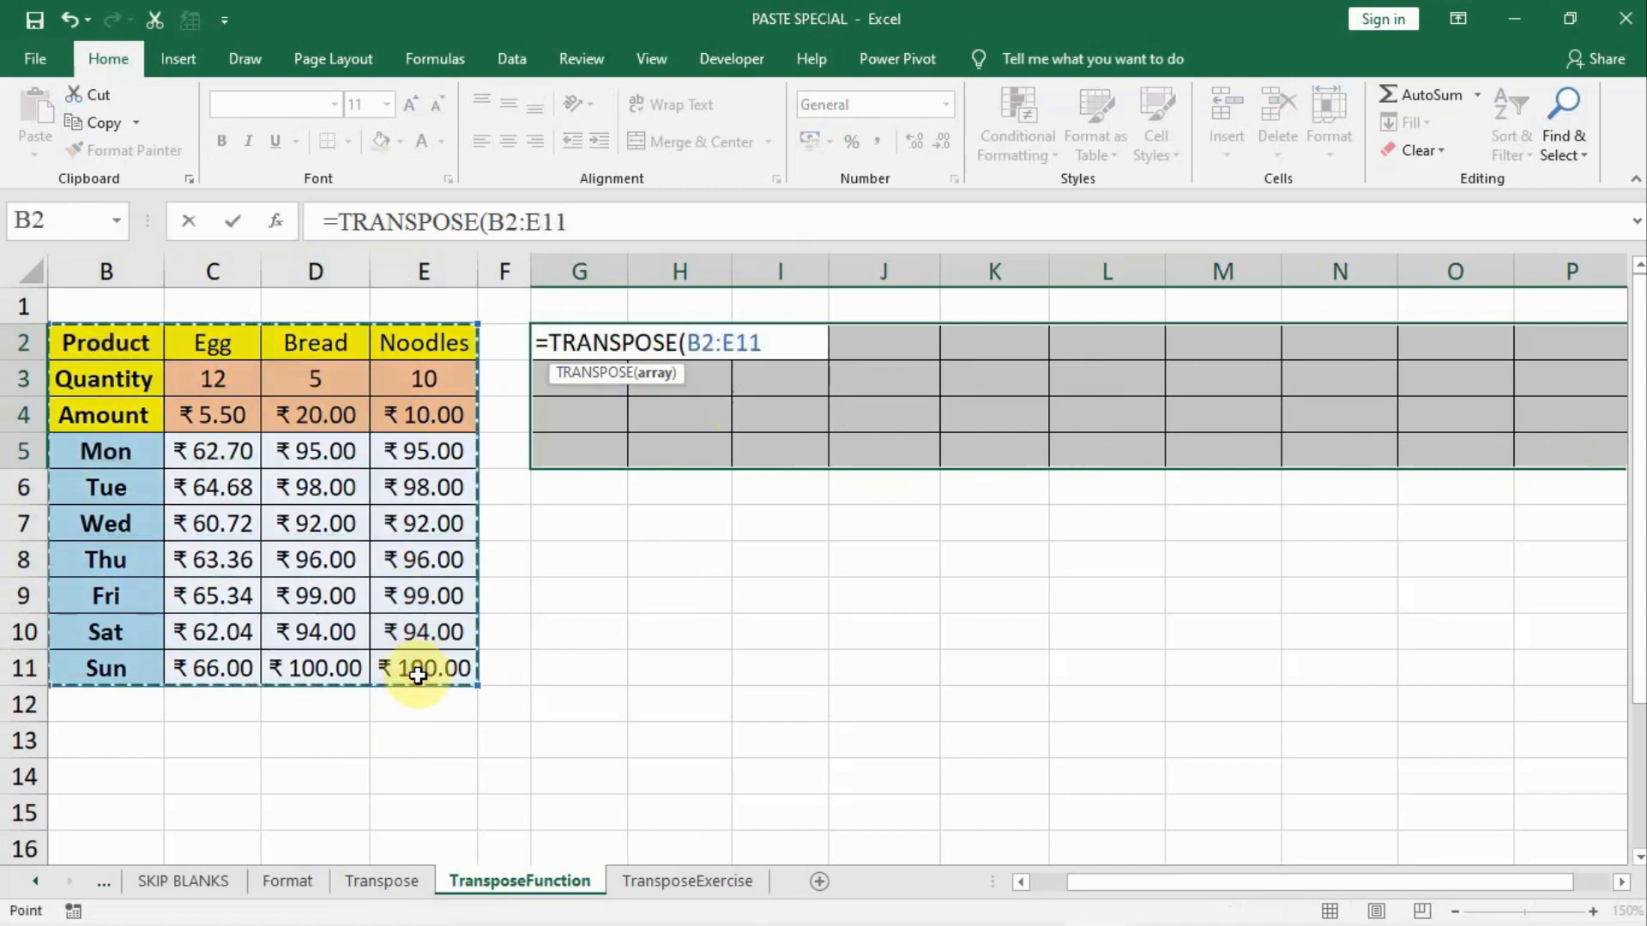
{"action": "type", "text": ")"}
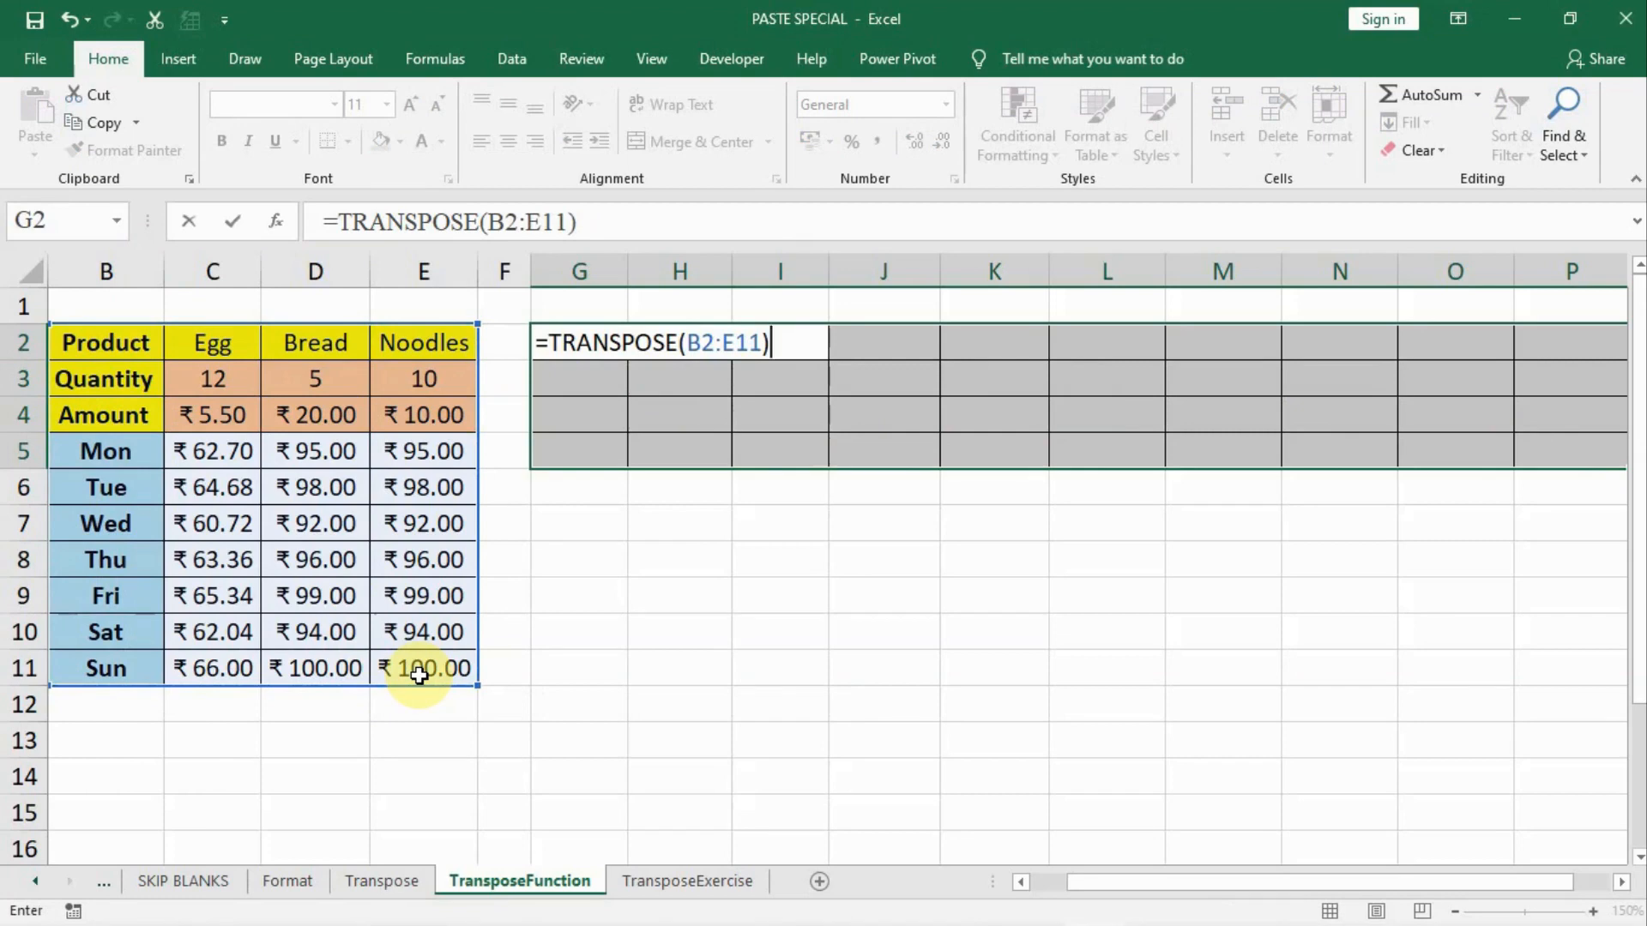
{"action": "key", "text": "ctrl+shift+Return"}
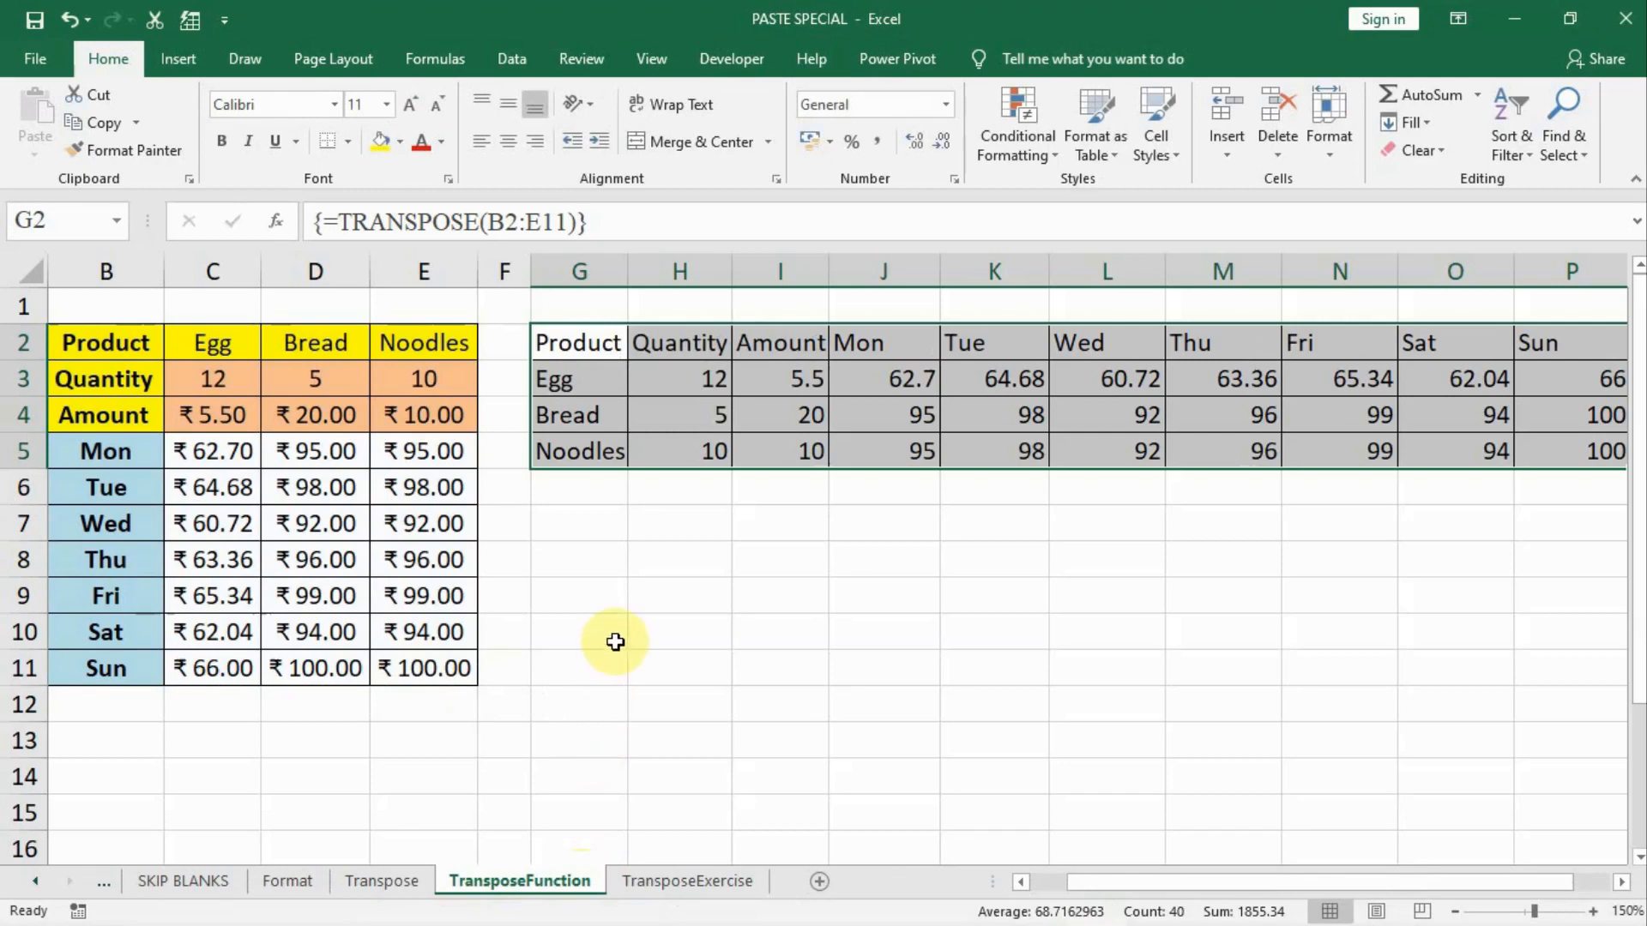
- On the TransposeExercise sheet, copy the cutoff and price table A4:C8 and paste it transposed at E4 with Paste Special
{"action": "left_click", "coordinate": [661, 880]}
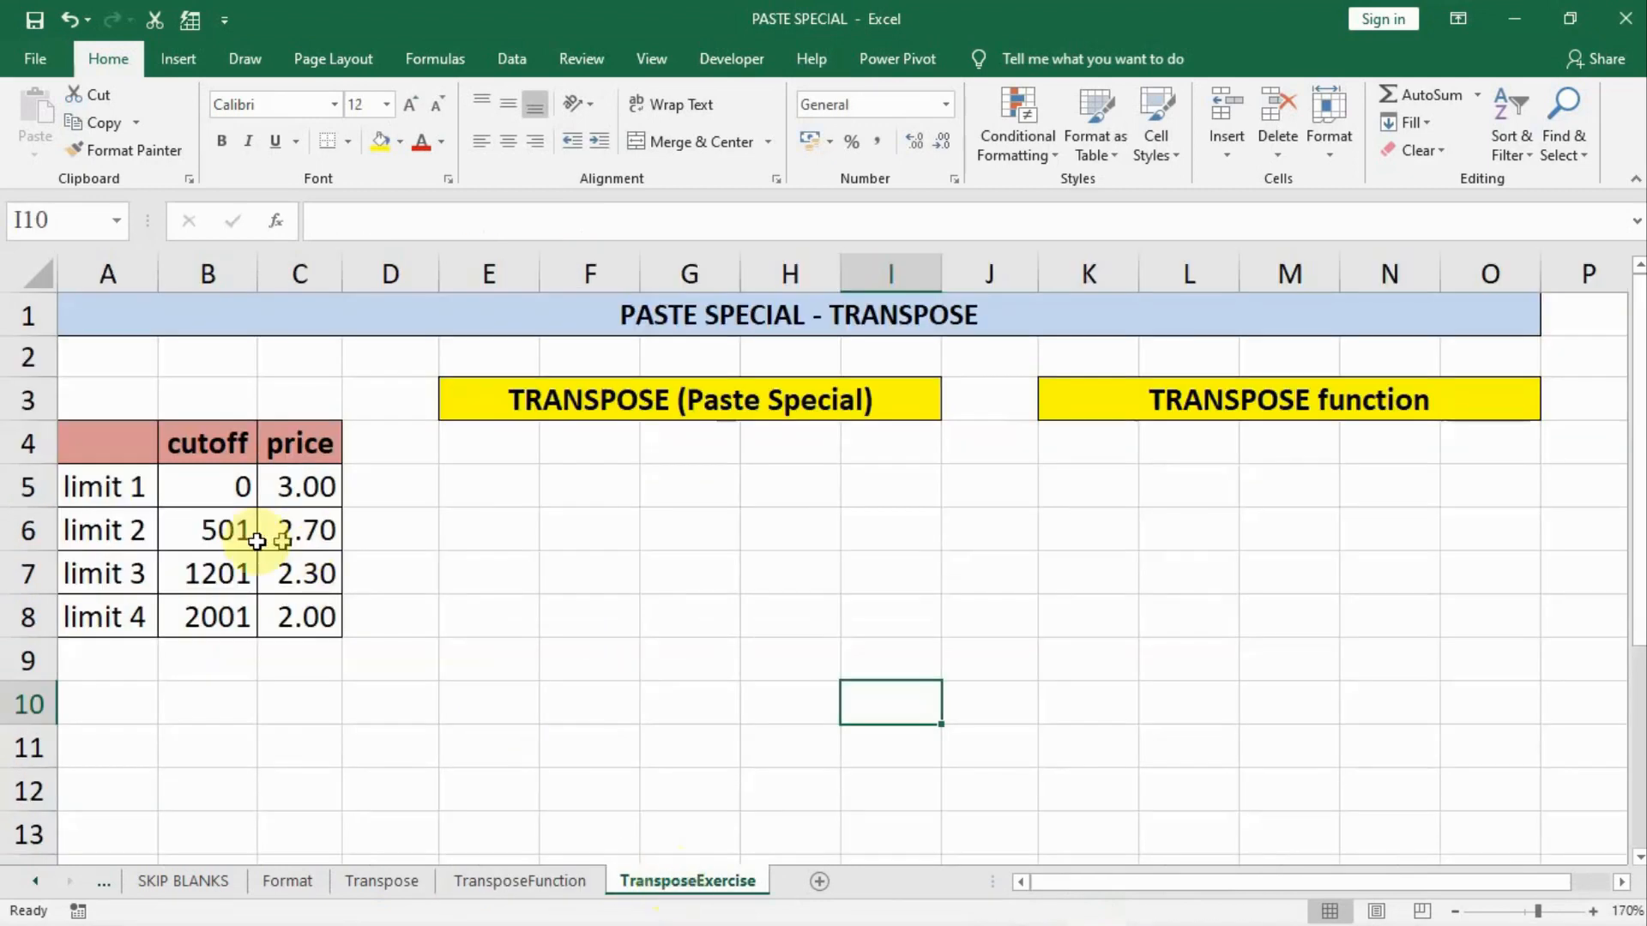
{"action": "left_click_drag", "start_coordinate": [69, 439], "coordinate": [323, 616]}
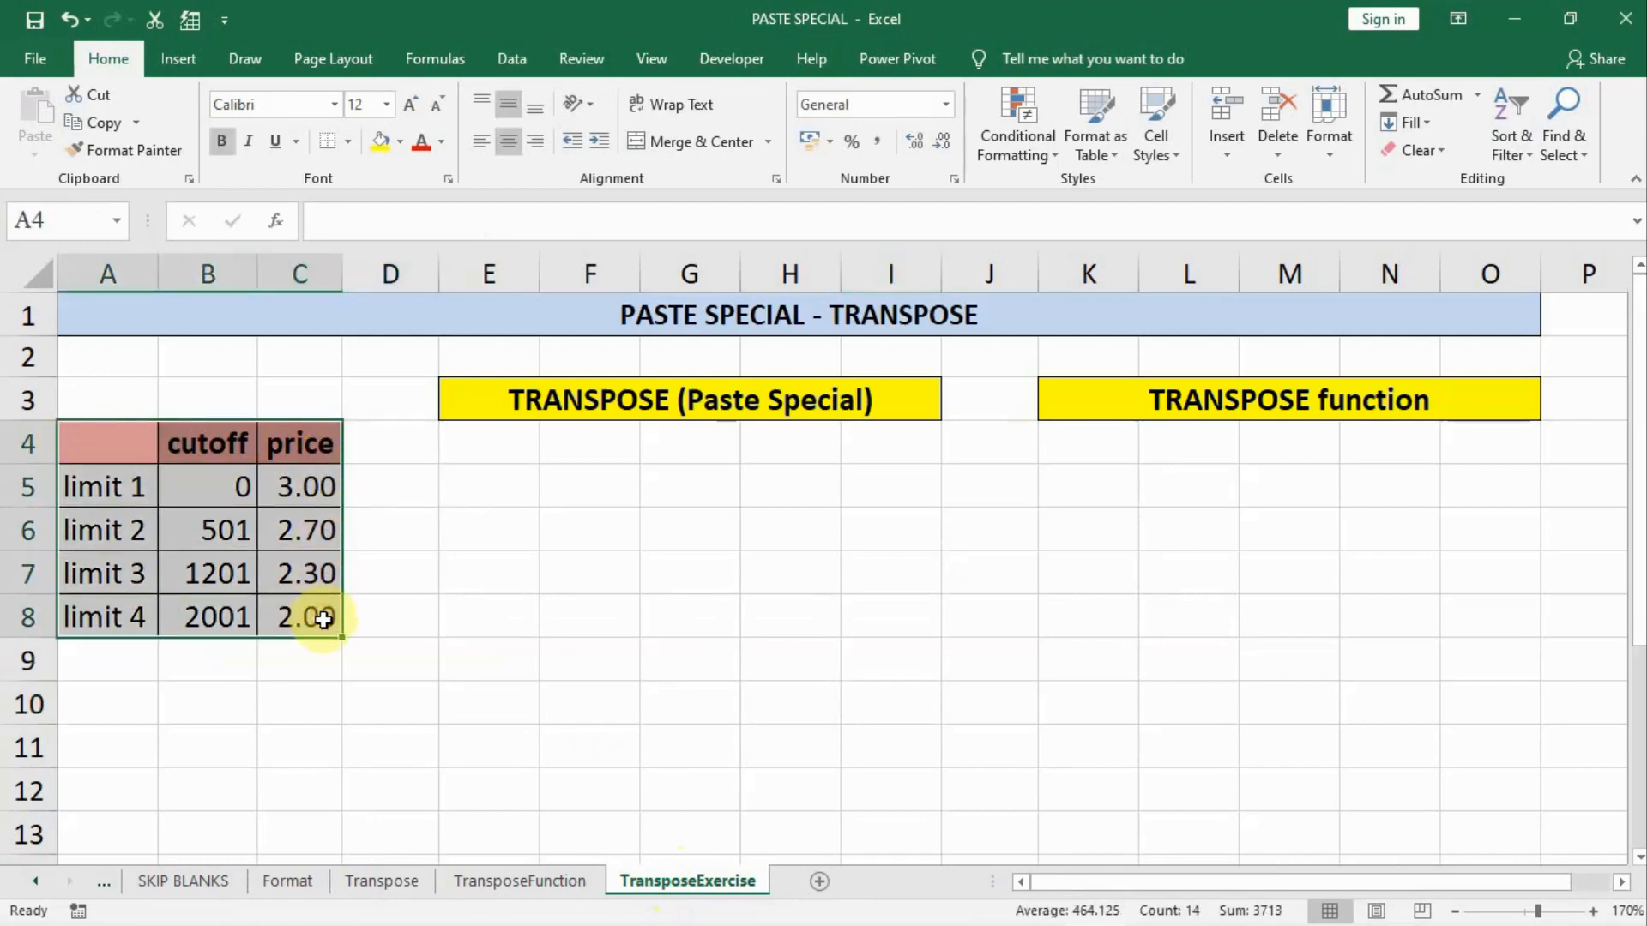
{"action": "key", "text": "ctrl+c"}
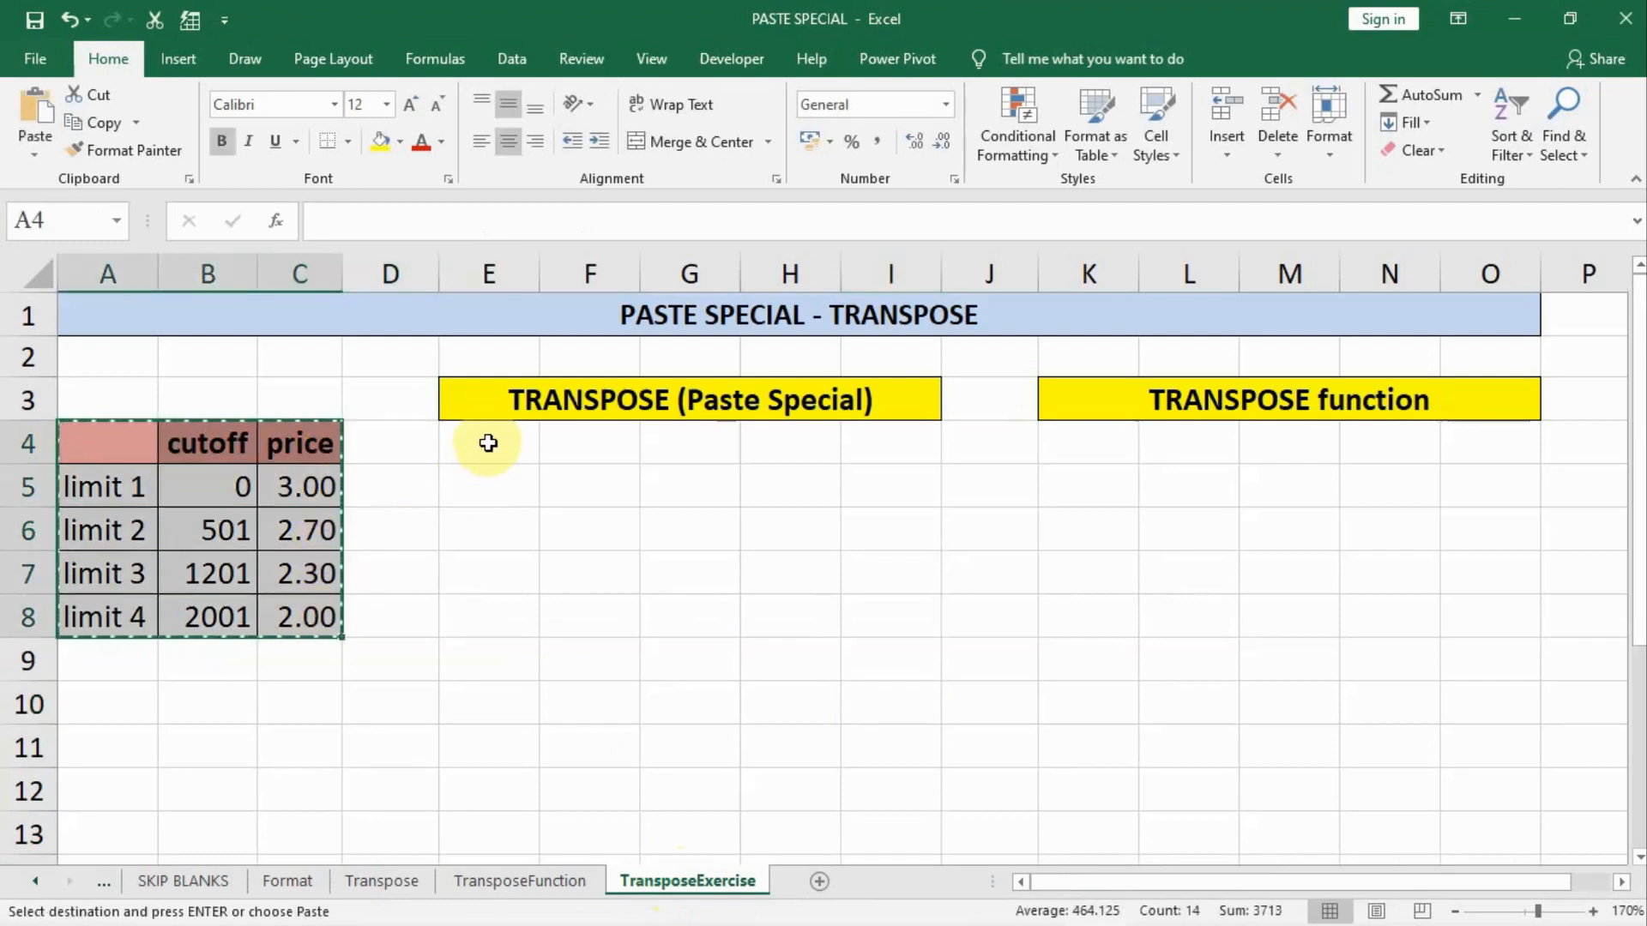
{"action": "left_click", "coordinate": [487, 443]}
{"action": "right_click", "coordinate": [488, 443]}
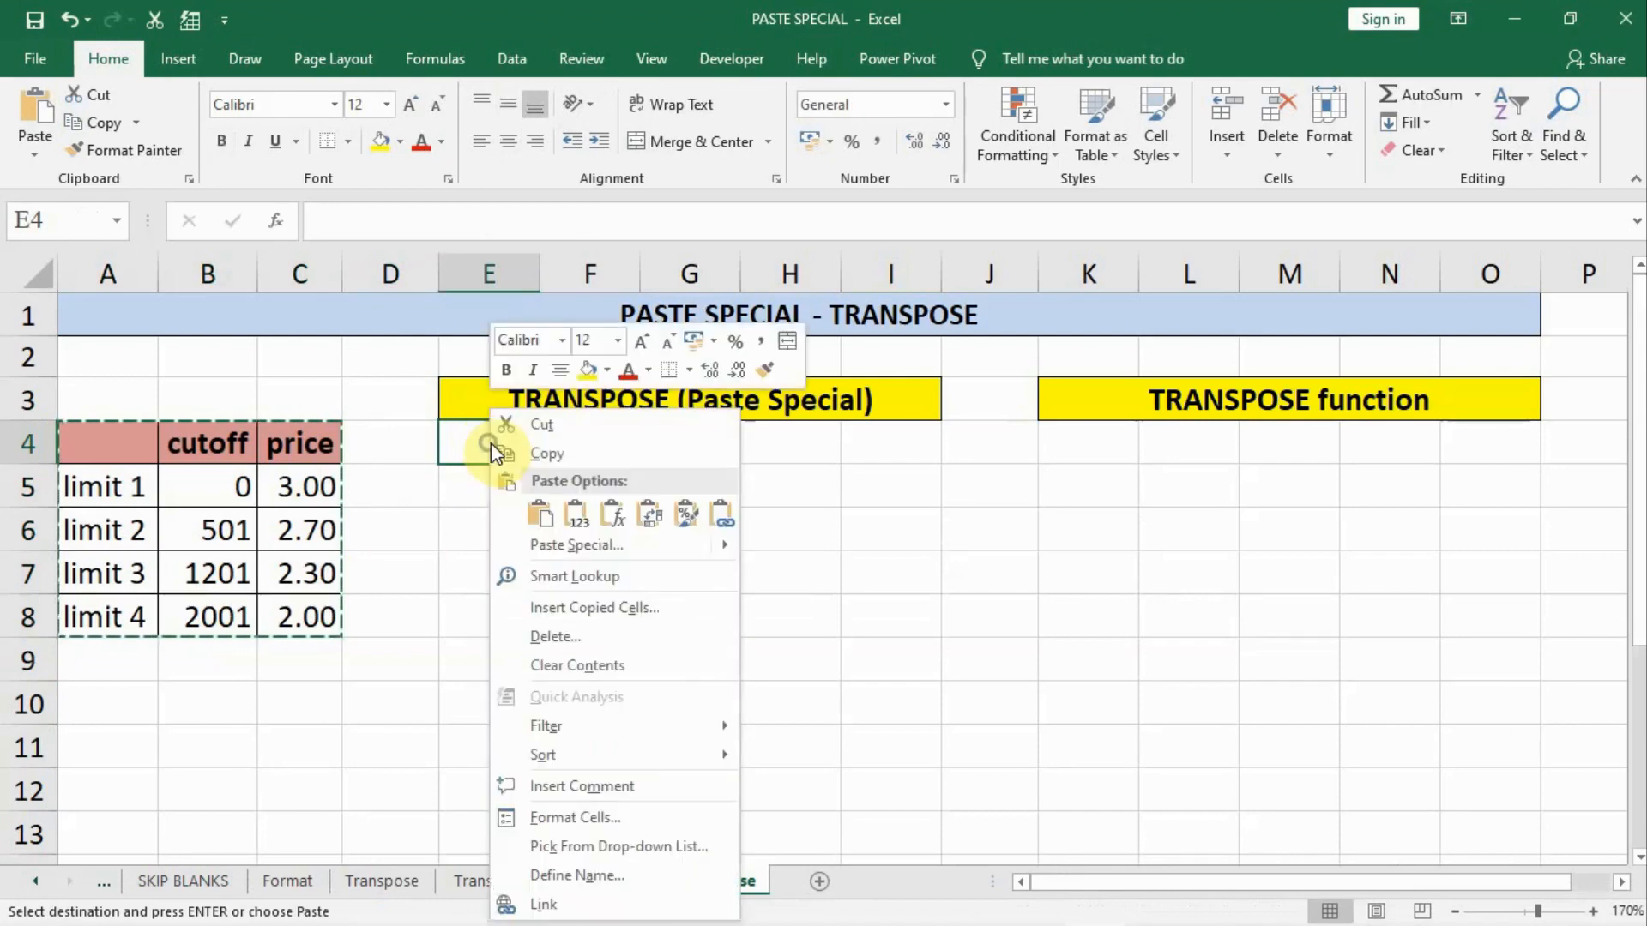
{"action": "left_click", "coordinate": [554, 546]}
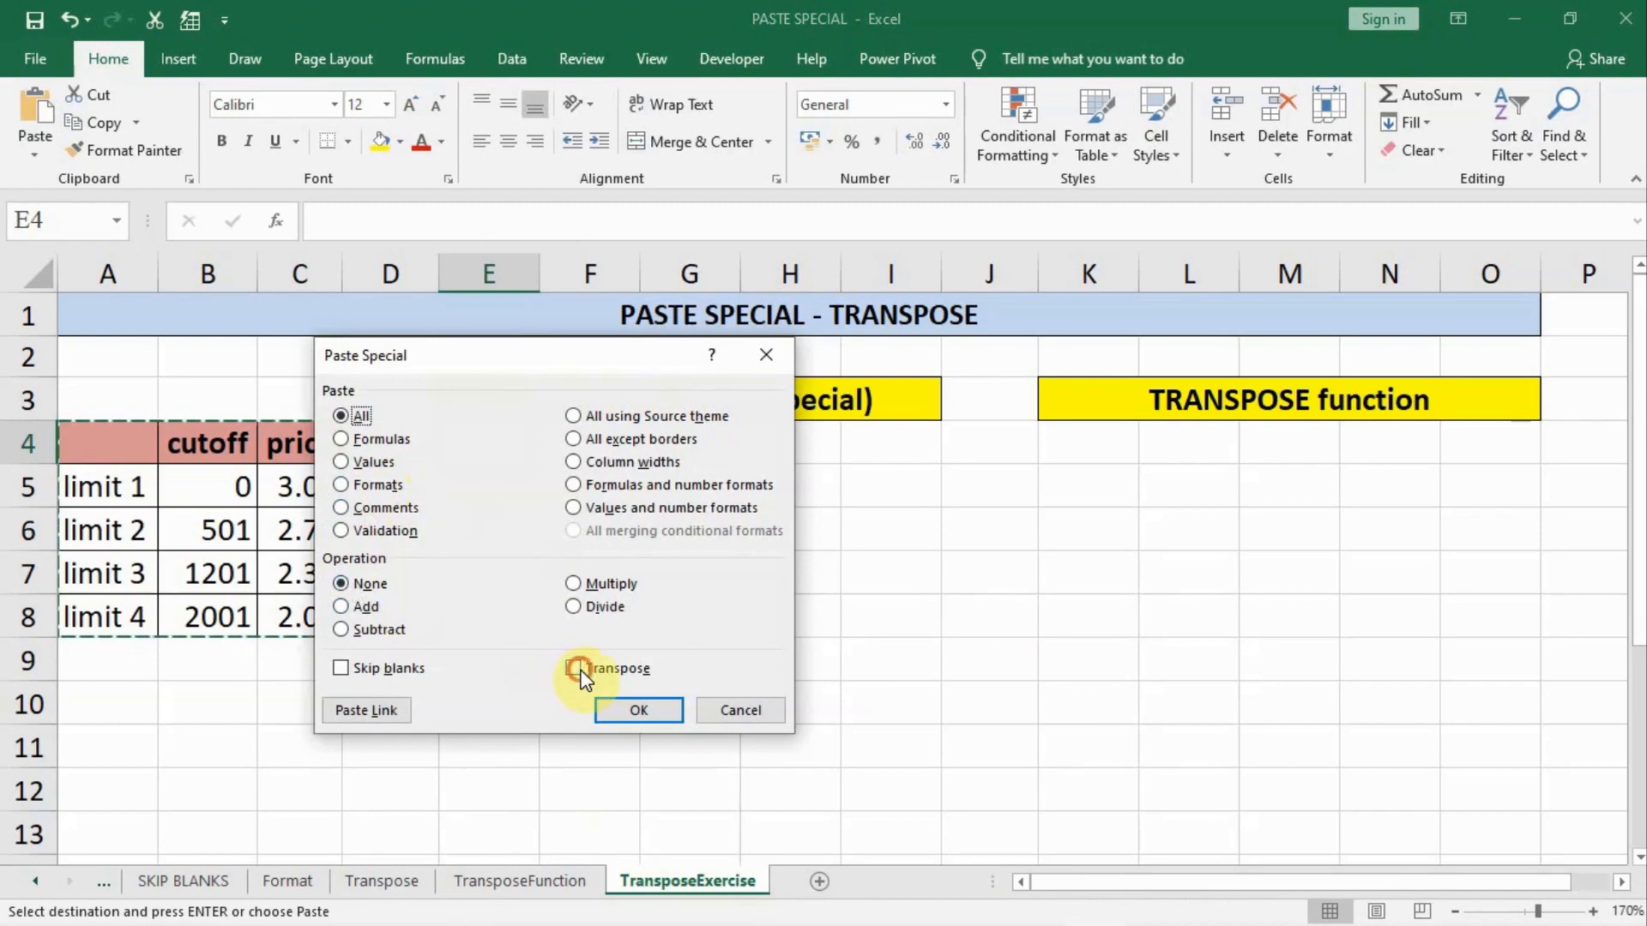
{"action": "left_click", "coordinate": [639, 711]}
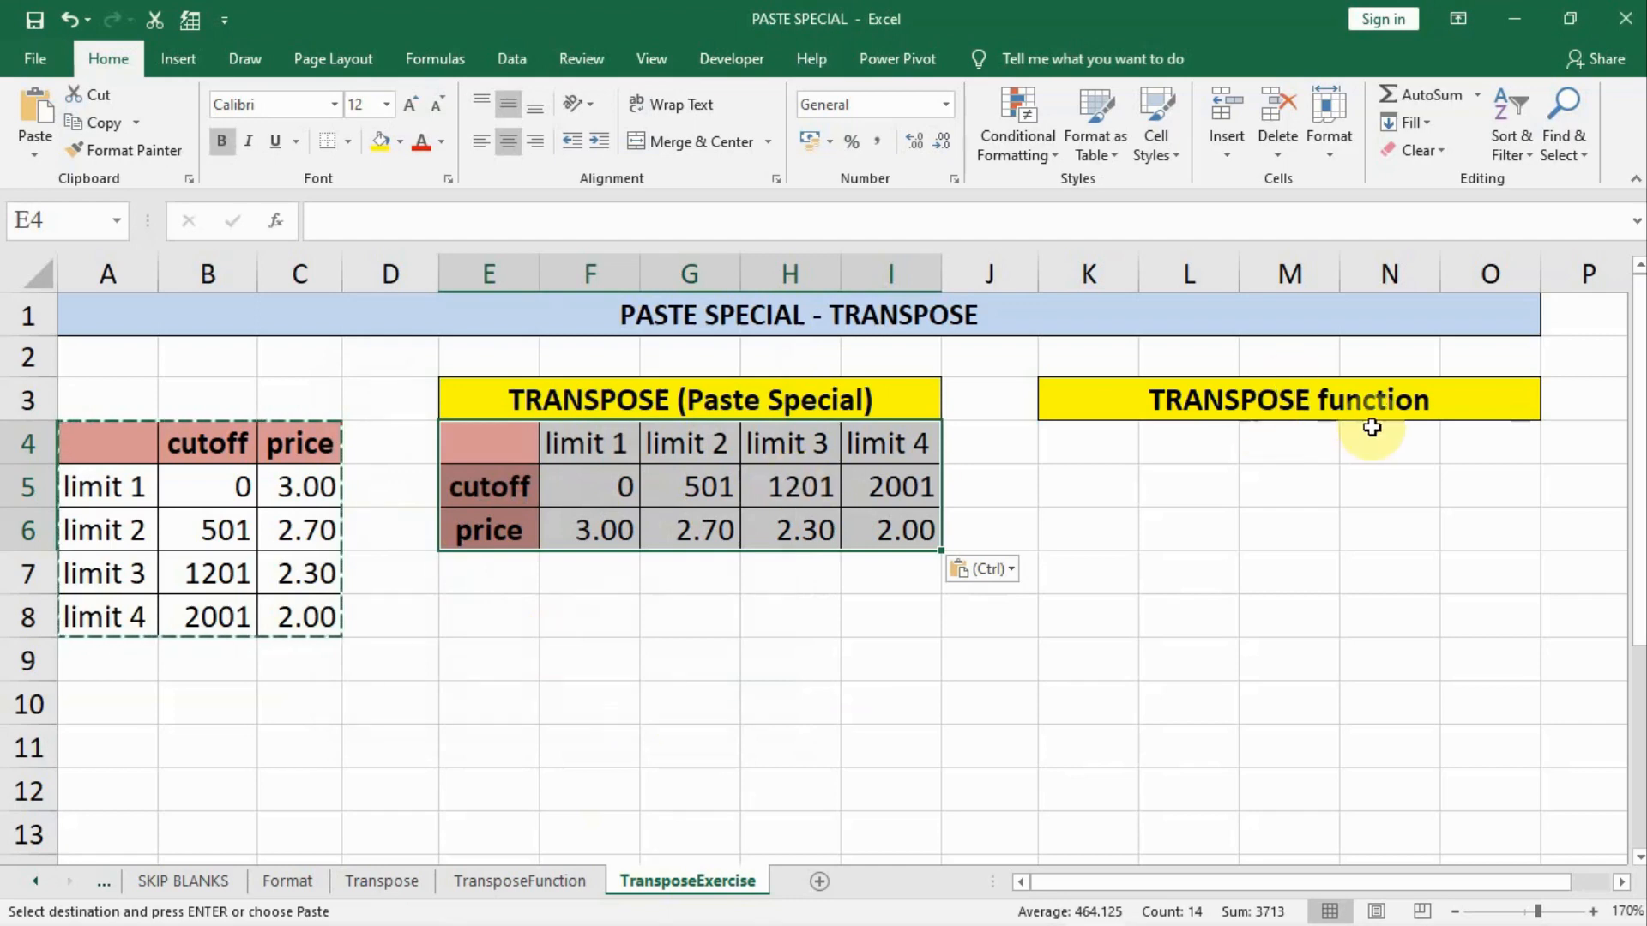
- Enter =TRANSPOSE(A4:C8) as an array formula across K4:O6 under the TRANSPOSE function heading
{"action": "left_click_drag", "start_coordinate": [1088, 448], "coordinate": [1478, 532]}
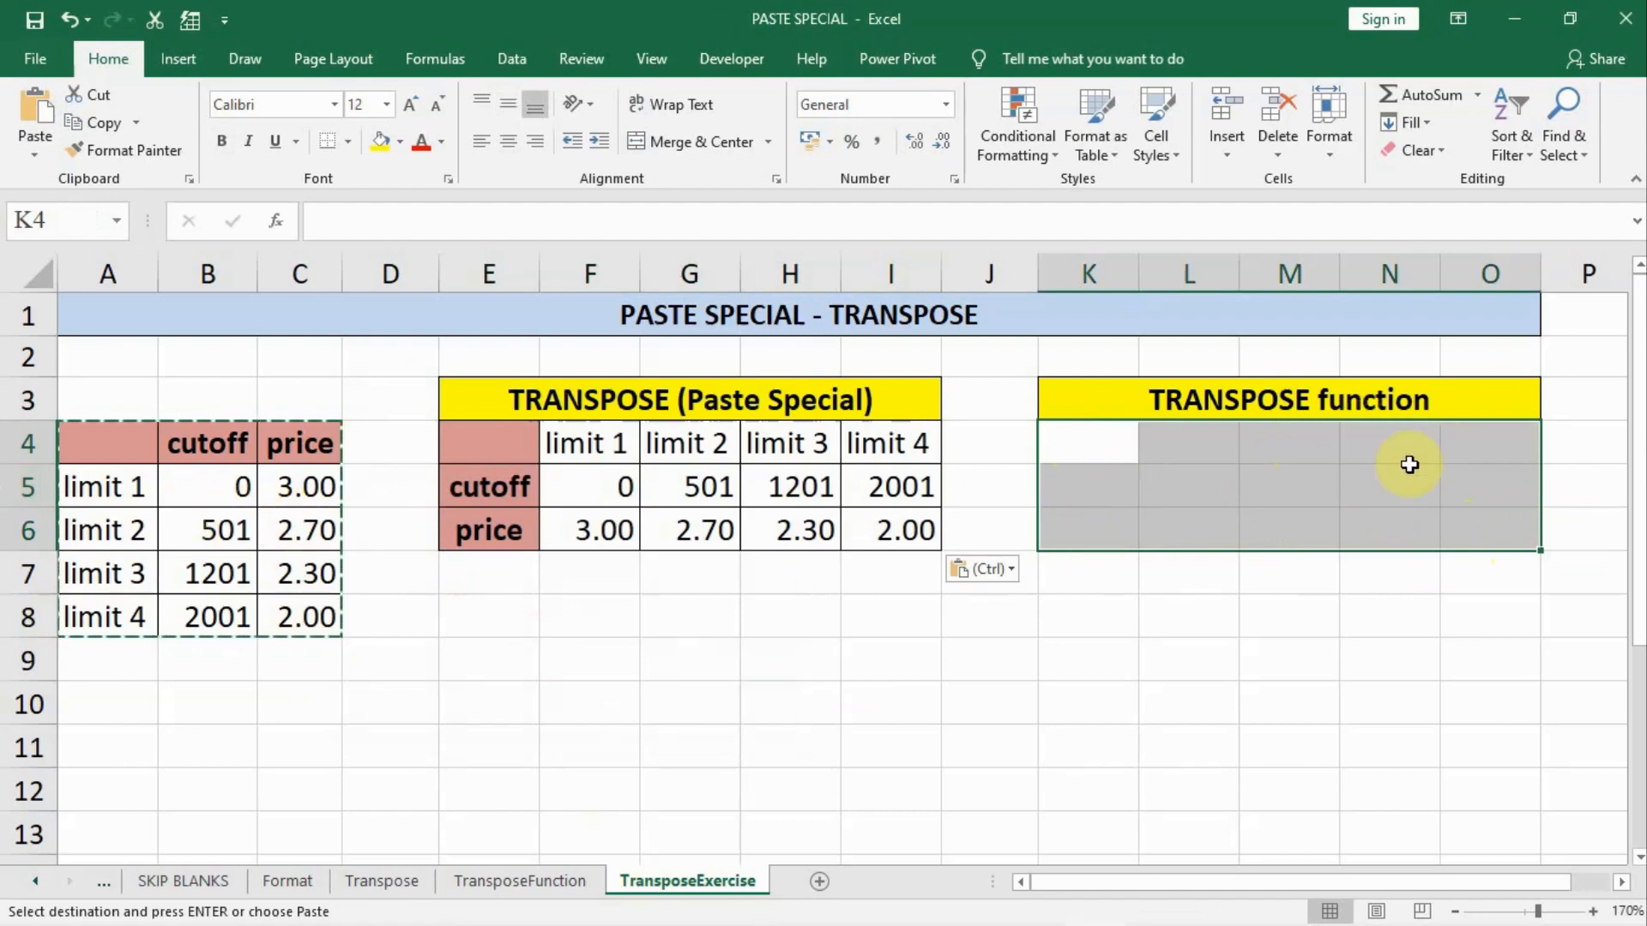
{"action": "type", "text": "=TR"}
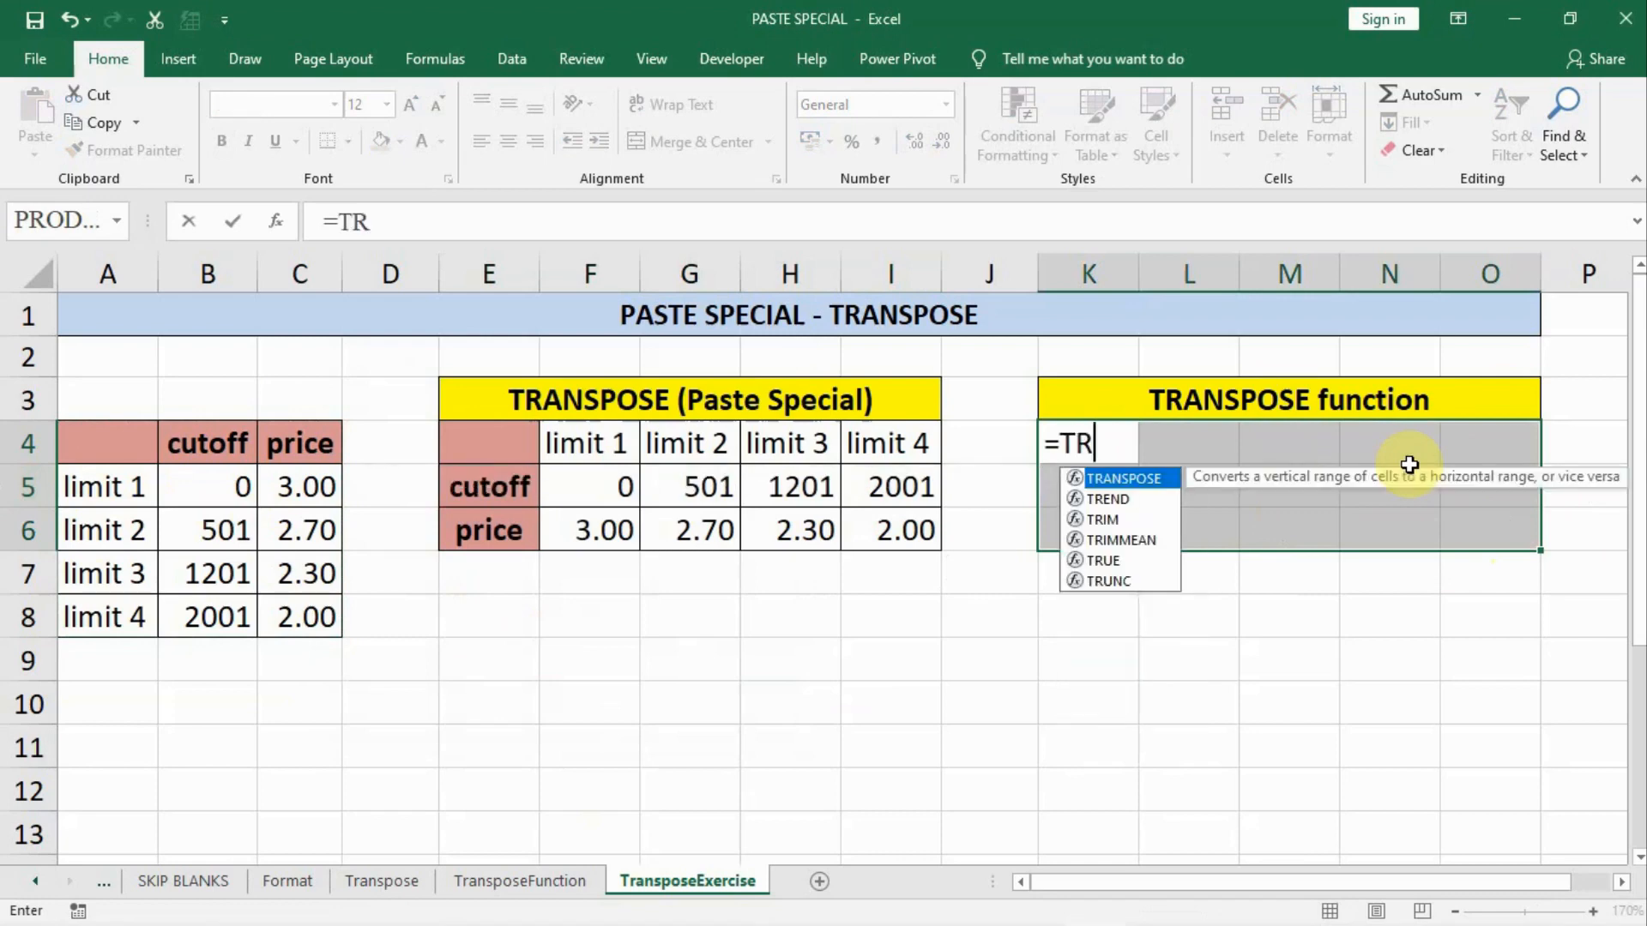
{"action": "type", "text": "ANSPO"}
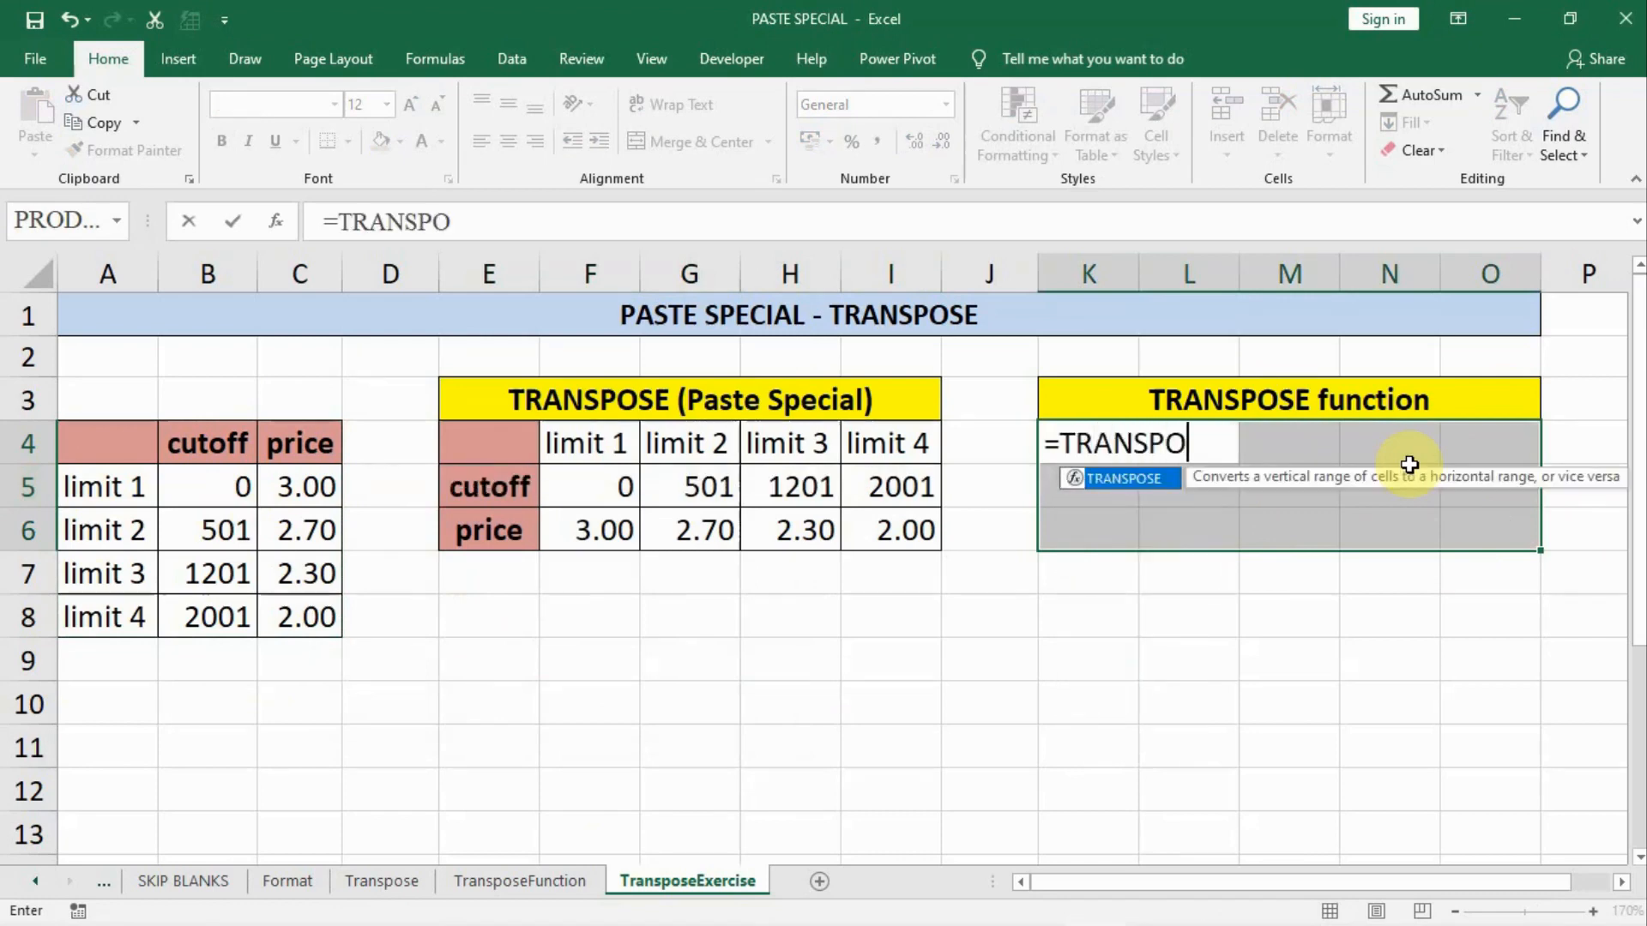
{"action": "type", "text": "SE("}
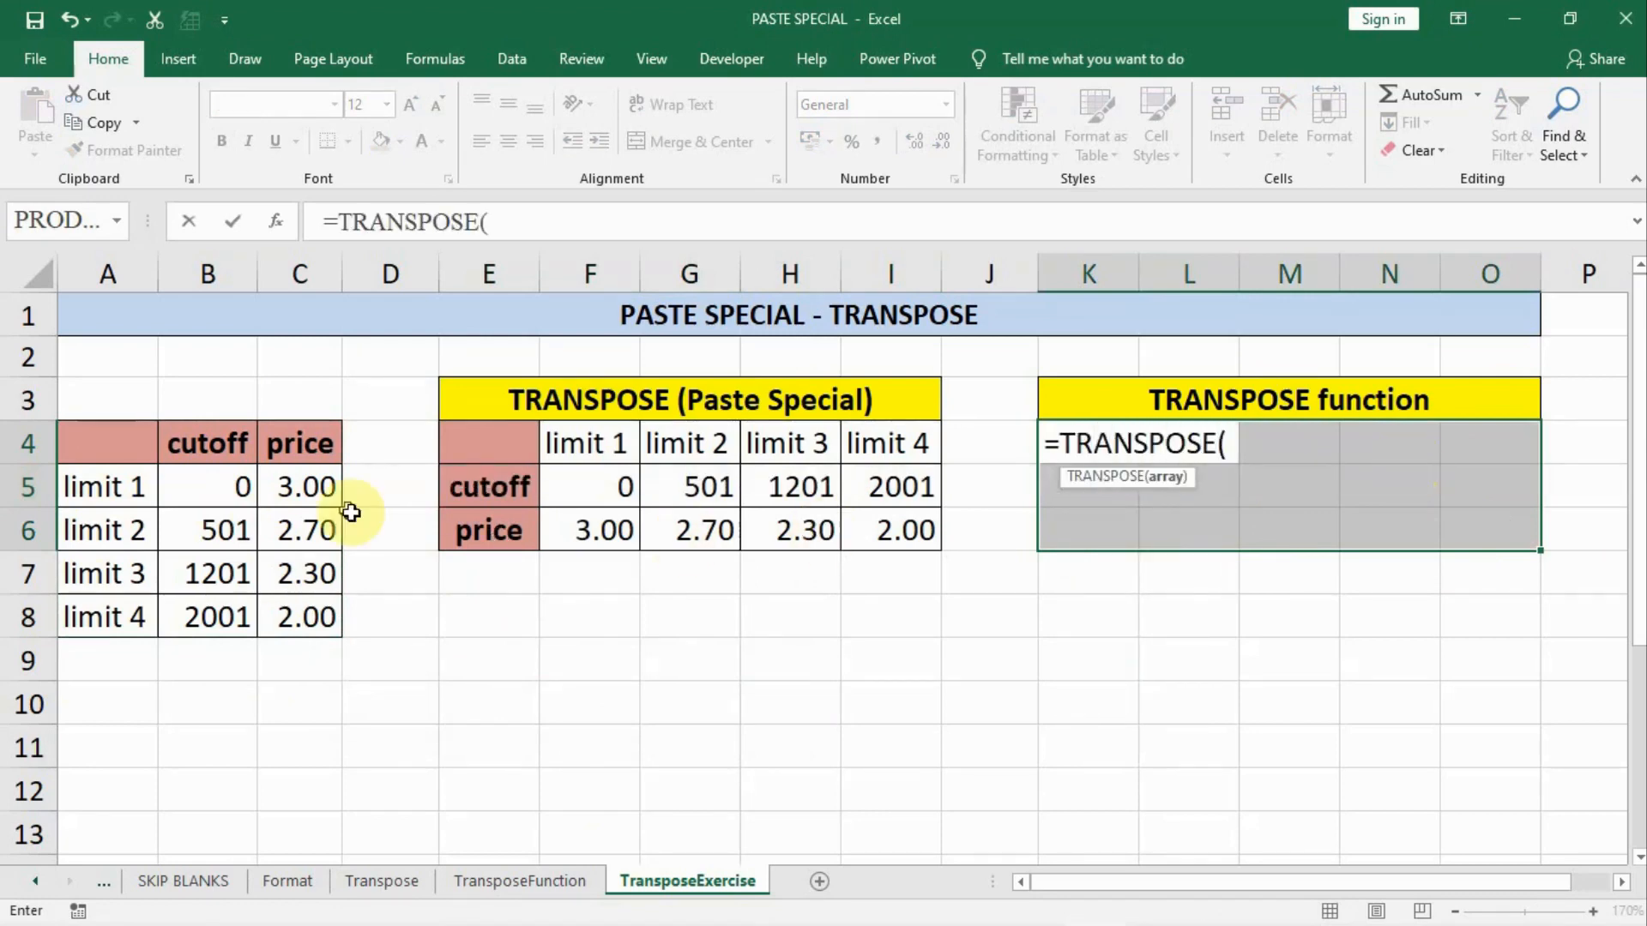
{"action": "left_click_drag", "start_coordinate": [98, 443], "coordinate": [286, 602]}
{"action": "type", "text": ")"}
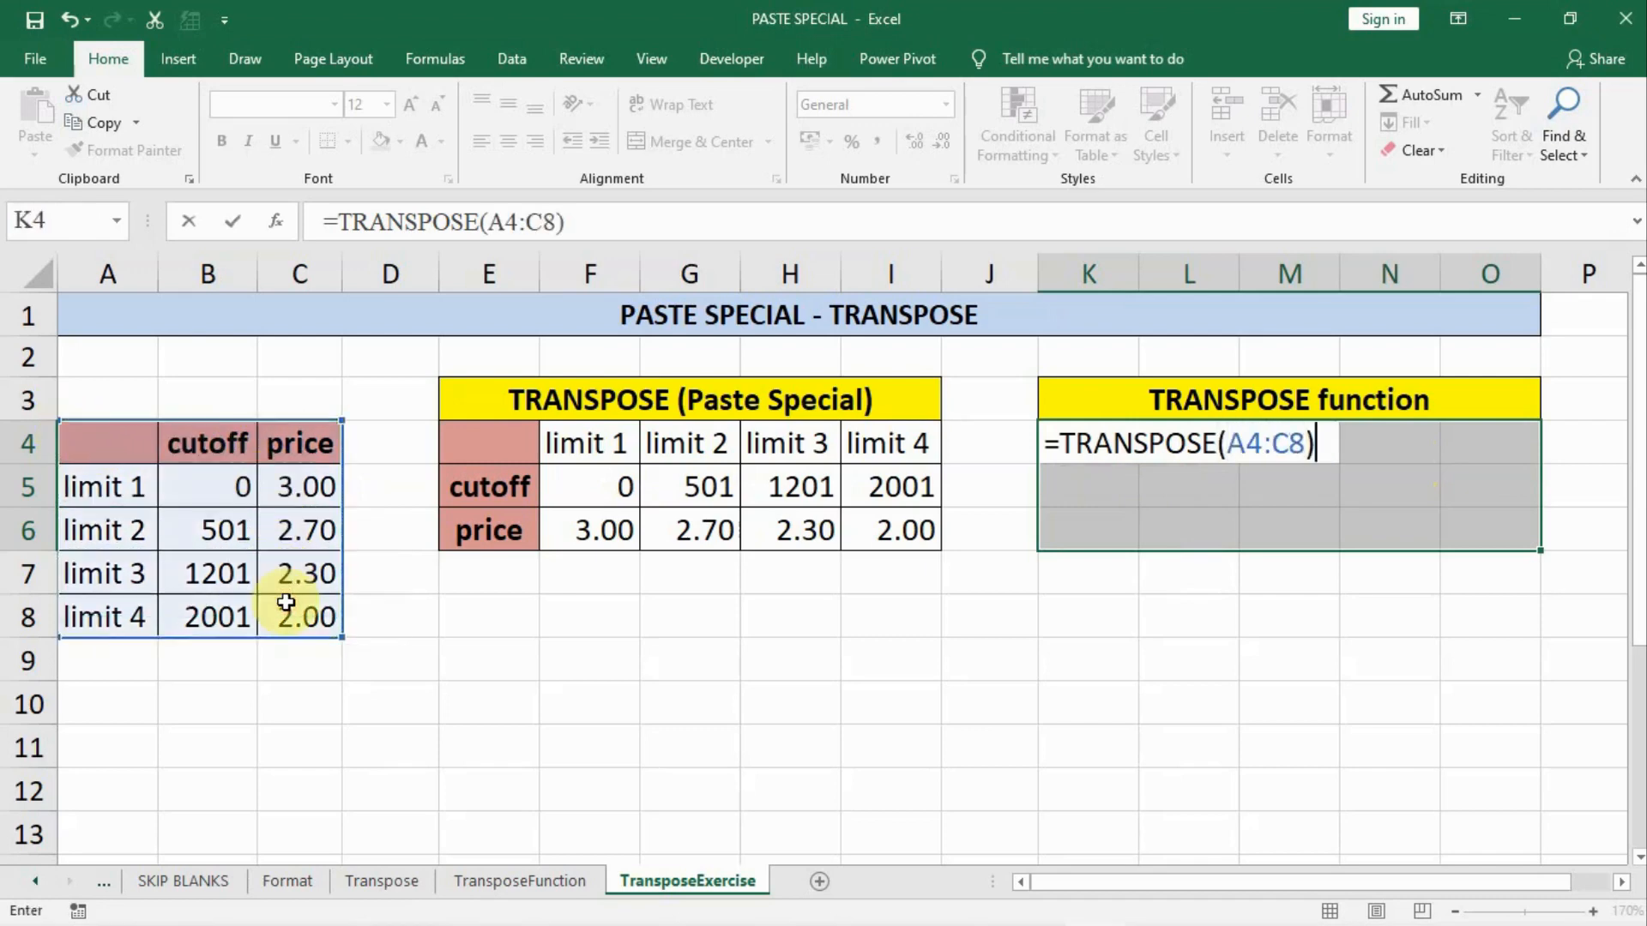
{"action": "key", "text": "ctrl+shift+Return"}
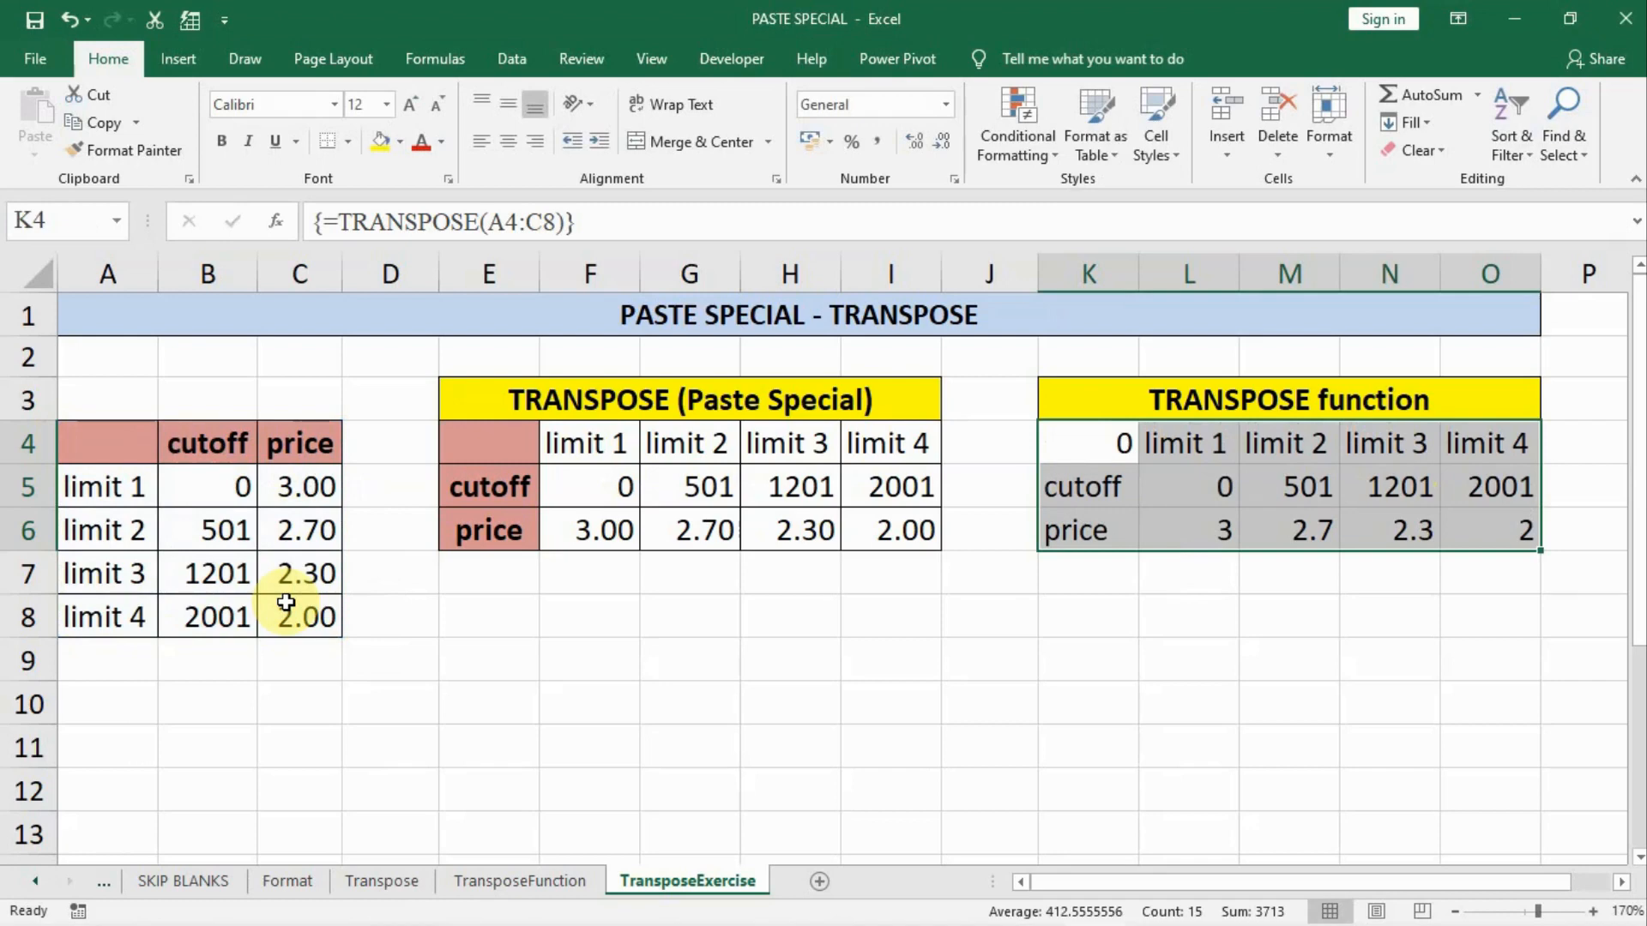
- Compare the Paste Special table E4:I6 with the TRANSPOSE function table K4:O6, including how each treats the blank source cell A4
{"action": "left_click", "coordinate": [862, 581]}
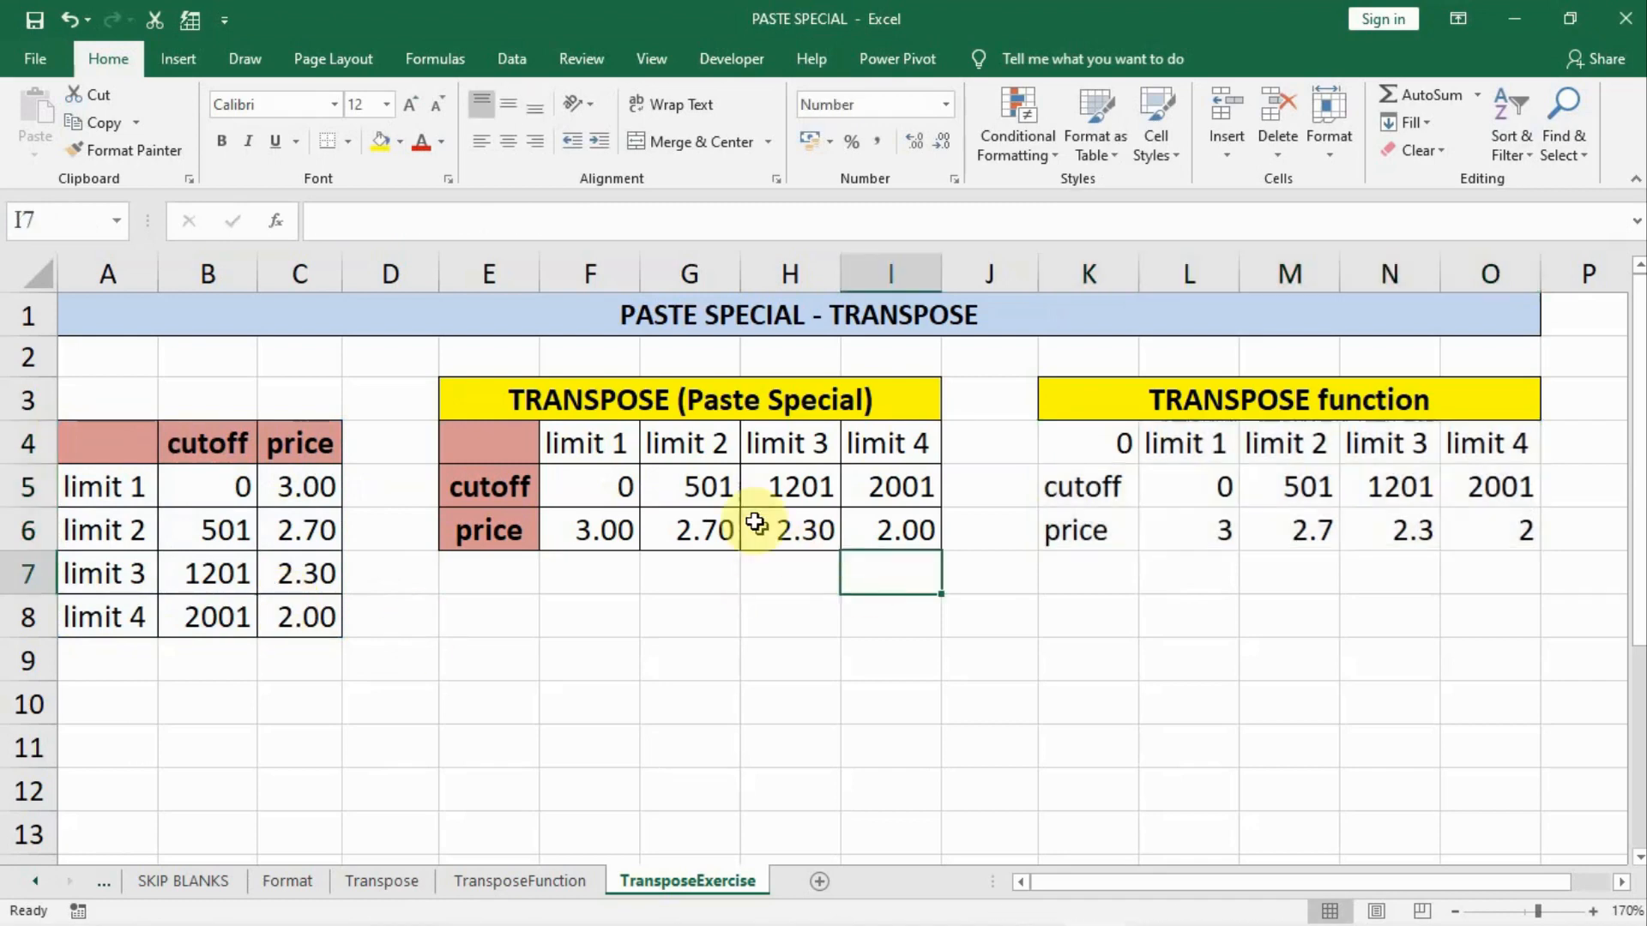
{"action": "left_click", "coordinate": [662, 451]}
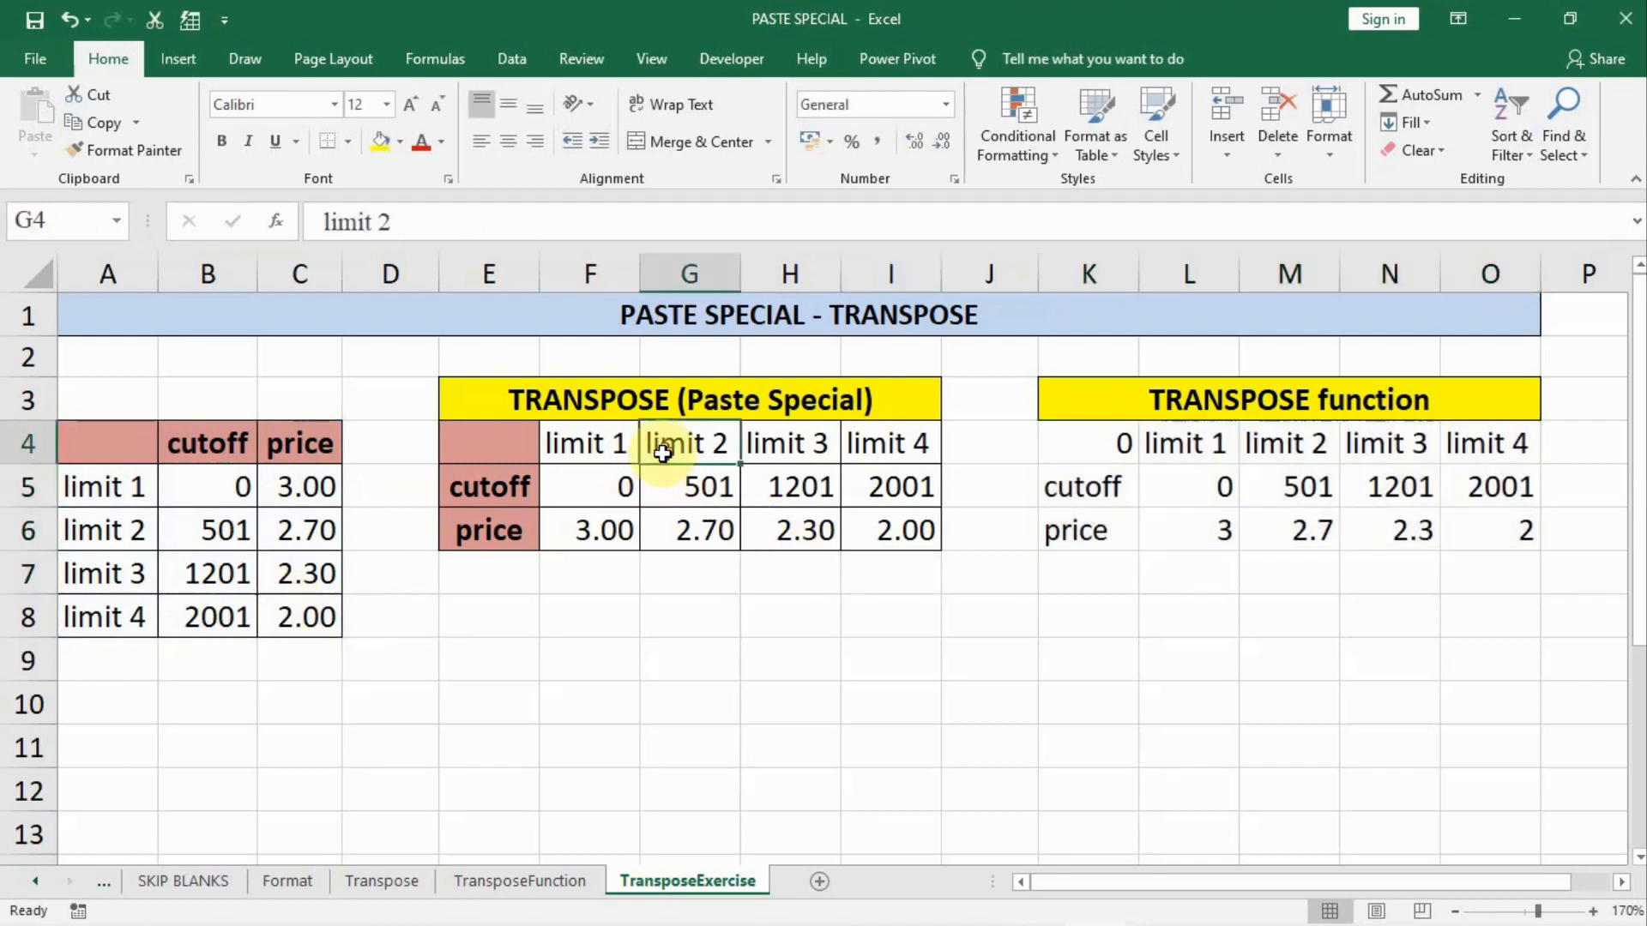
{"action": "left_click_drag", "start_coordinate": [482, 441], "coordinate": [927, 524]}
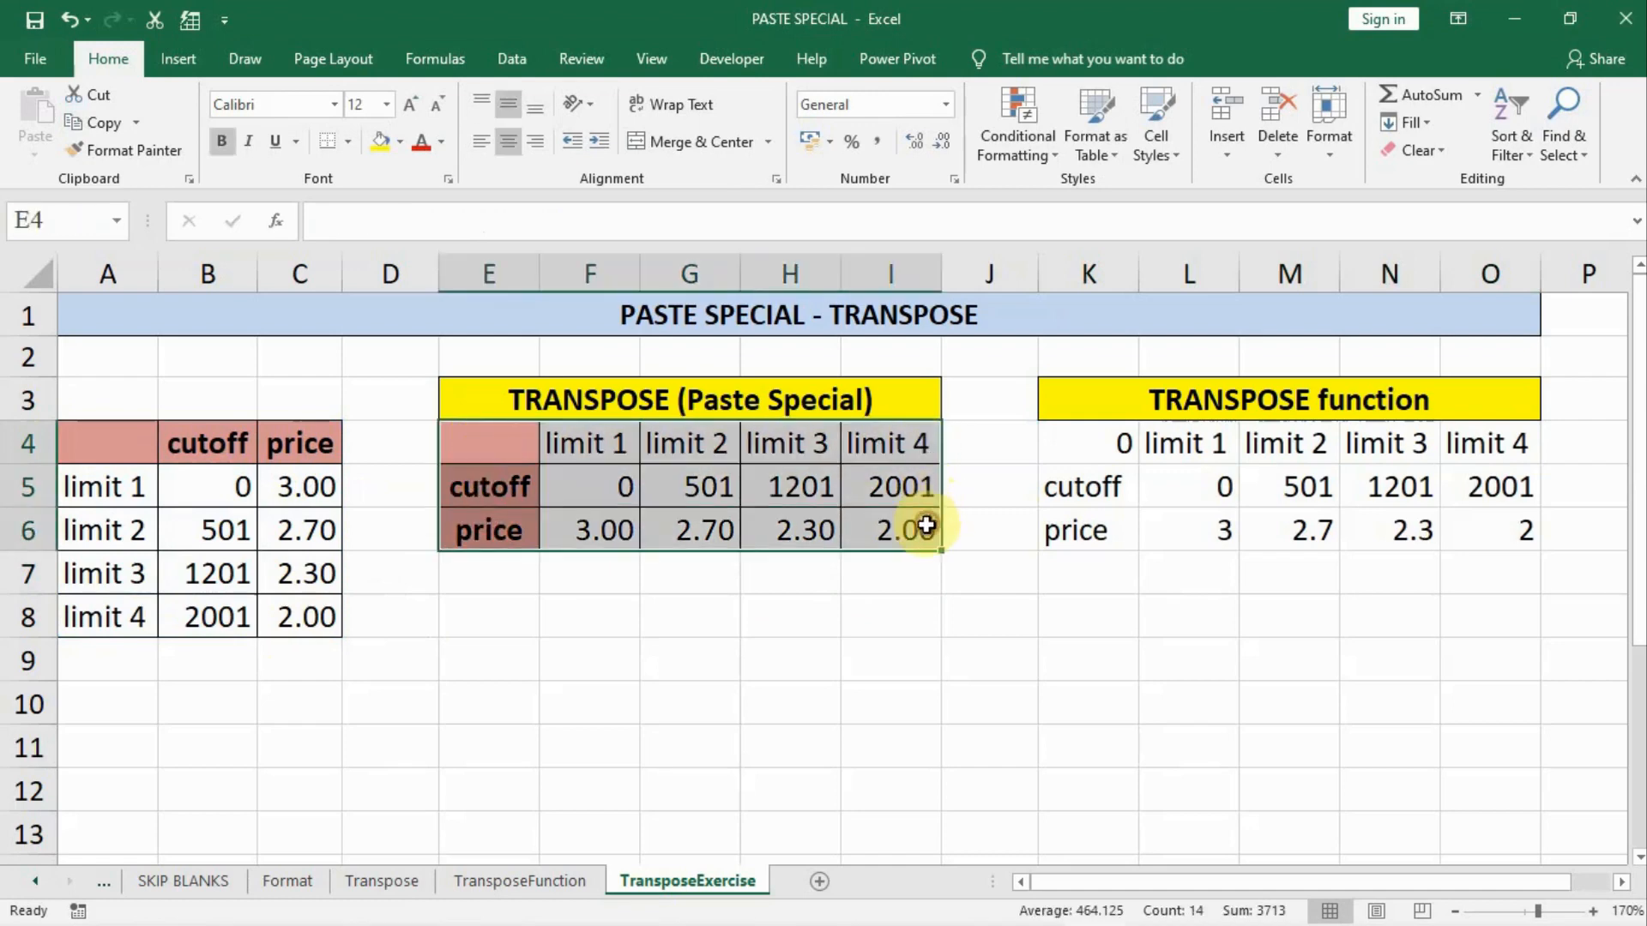
{"action": "left_click_drag", "start_coordinate": [1071, 439], "coordinate": [1481, 524]}
{"action": "left_click", "coordinate": [1431, 496]}
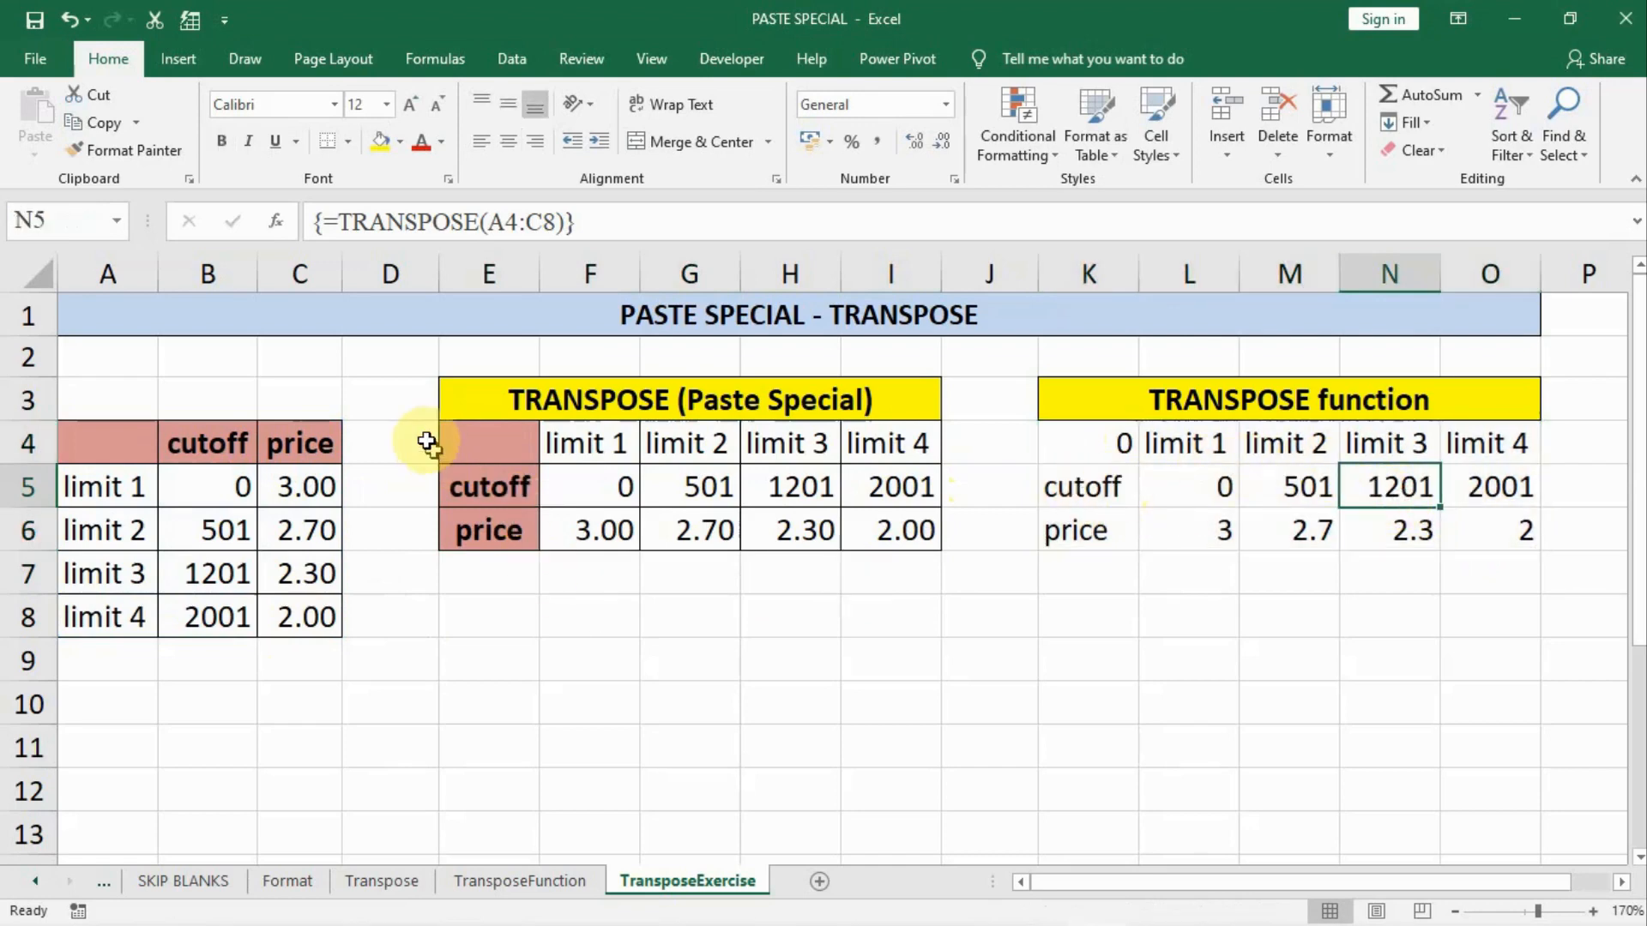
{"action": "left_click", "coordinate": [105, 443]}
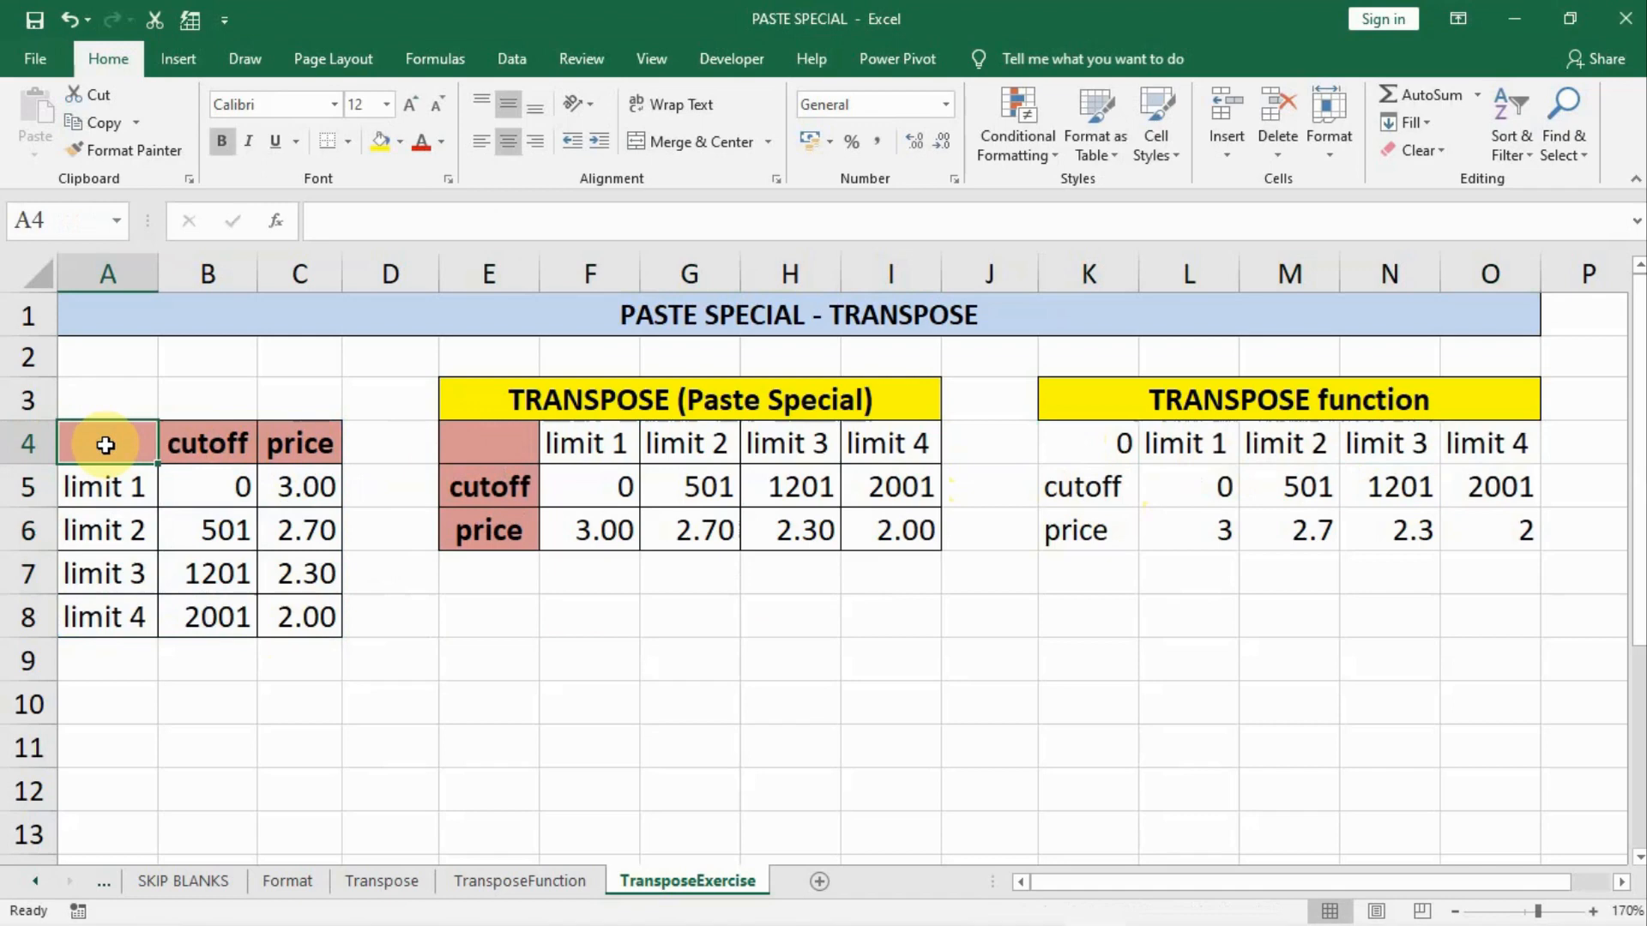
{"action": "left_click", "coordinate": [483, 448]}
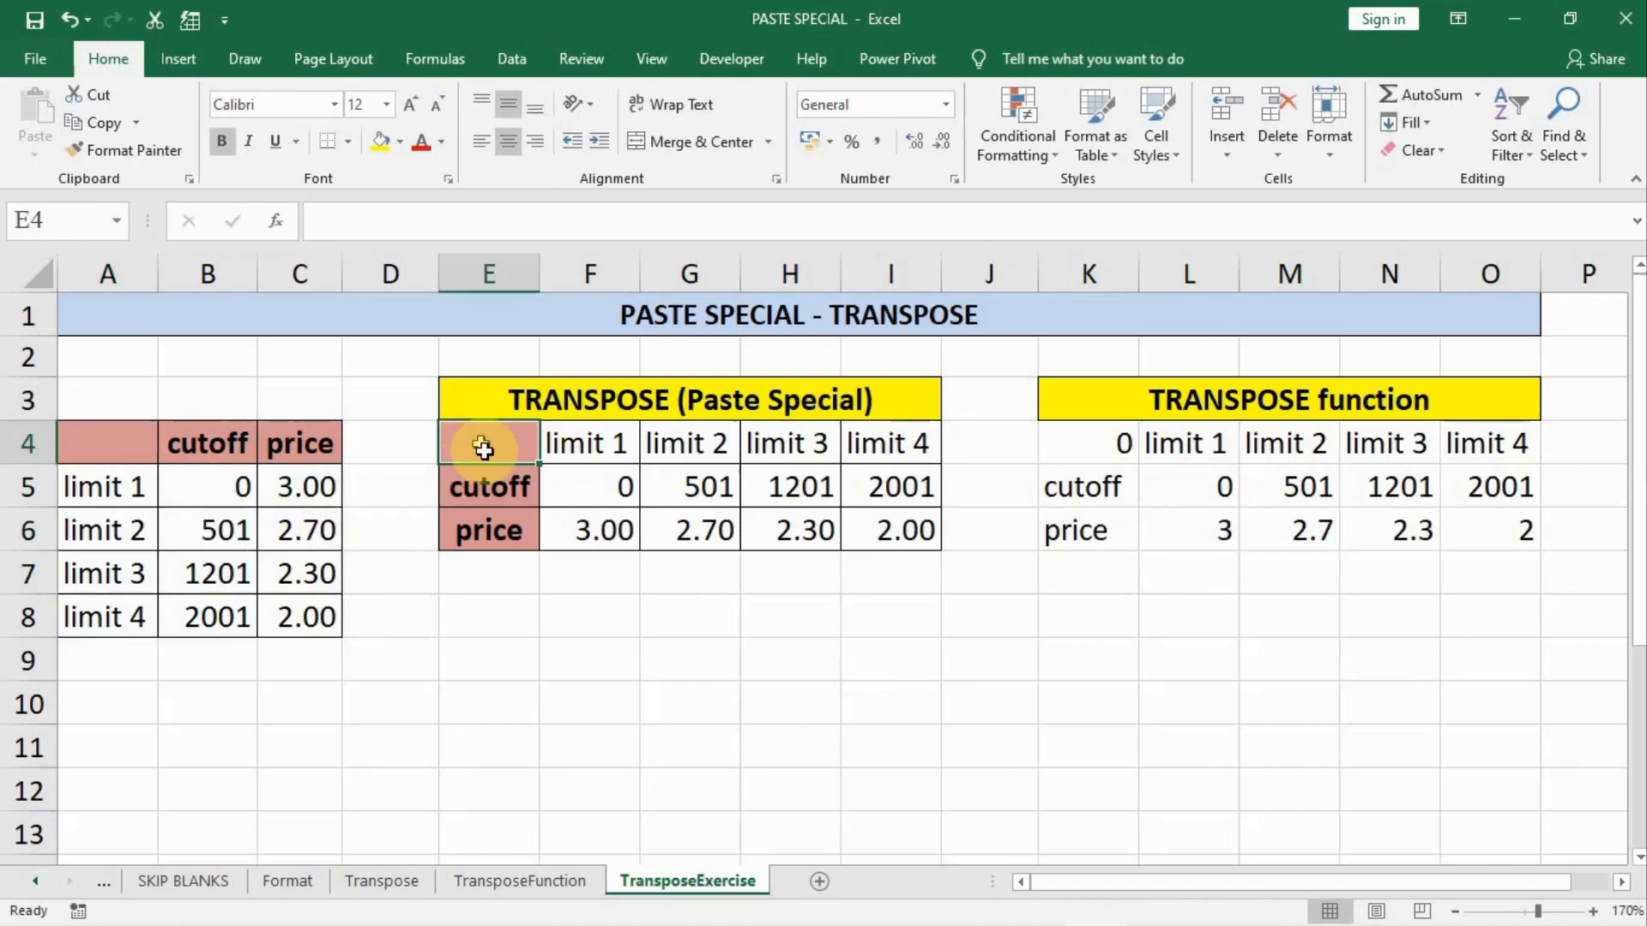
{"action": "left_click", "coordinate": [1081, 442]}
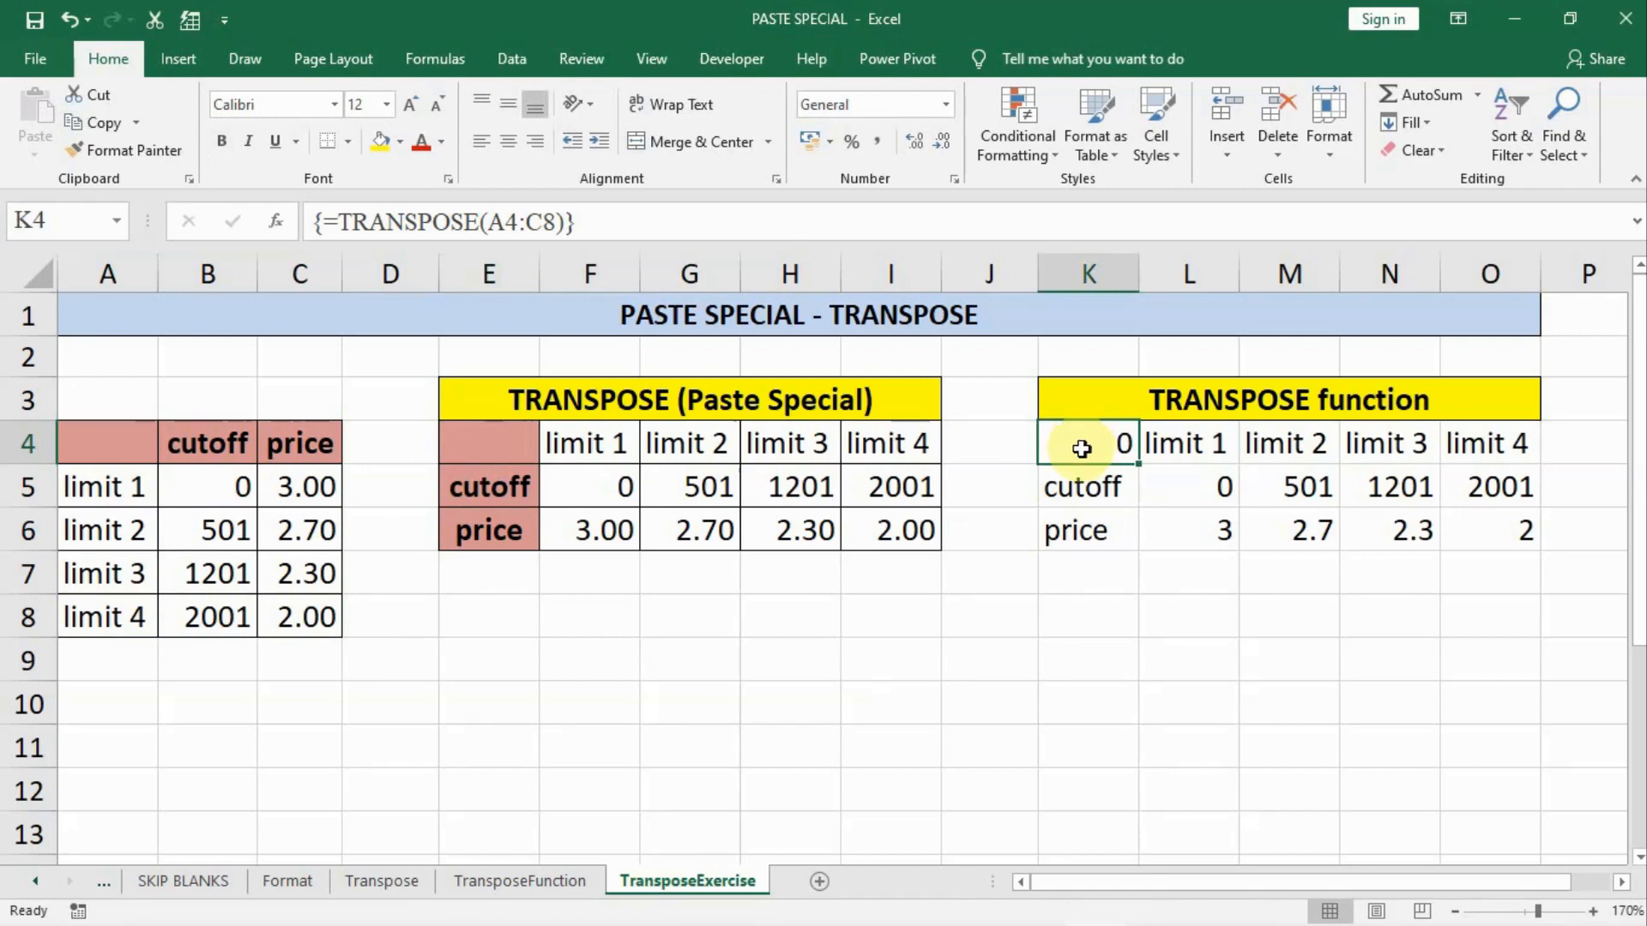
{"action": "left_click", "coordinate": [590, 482]}
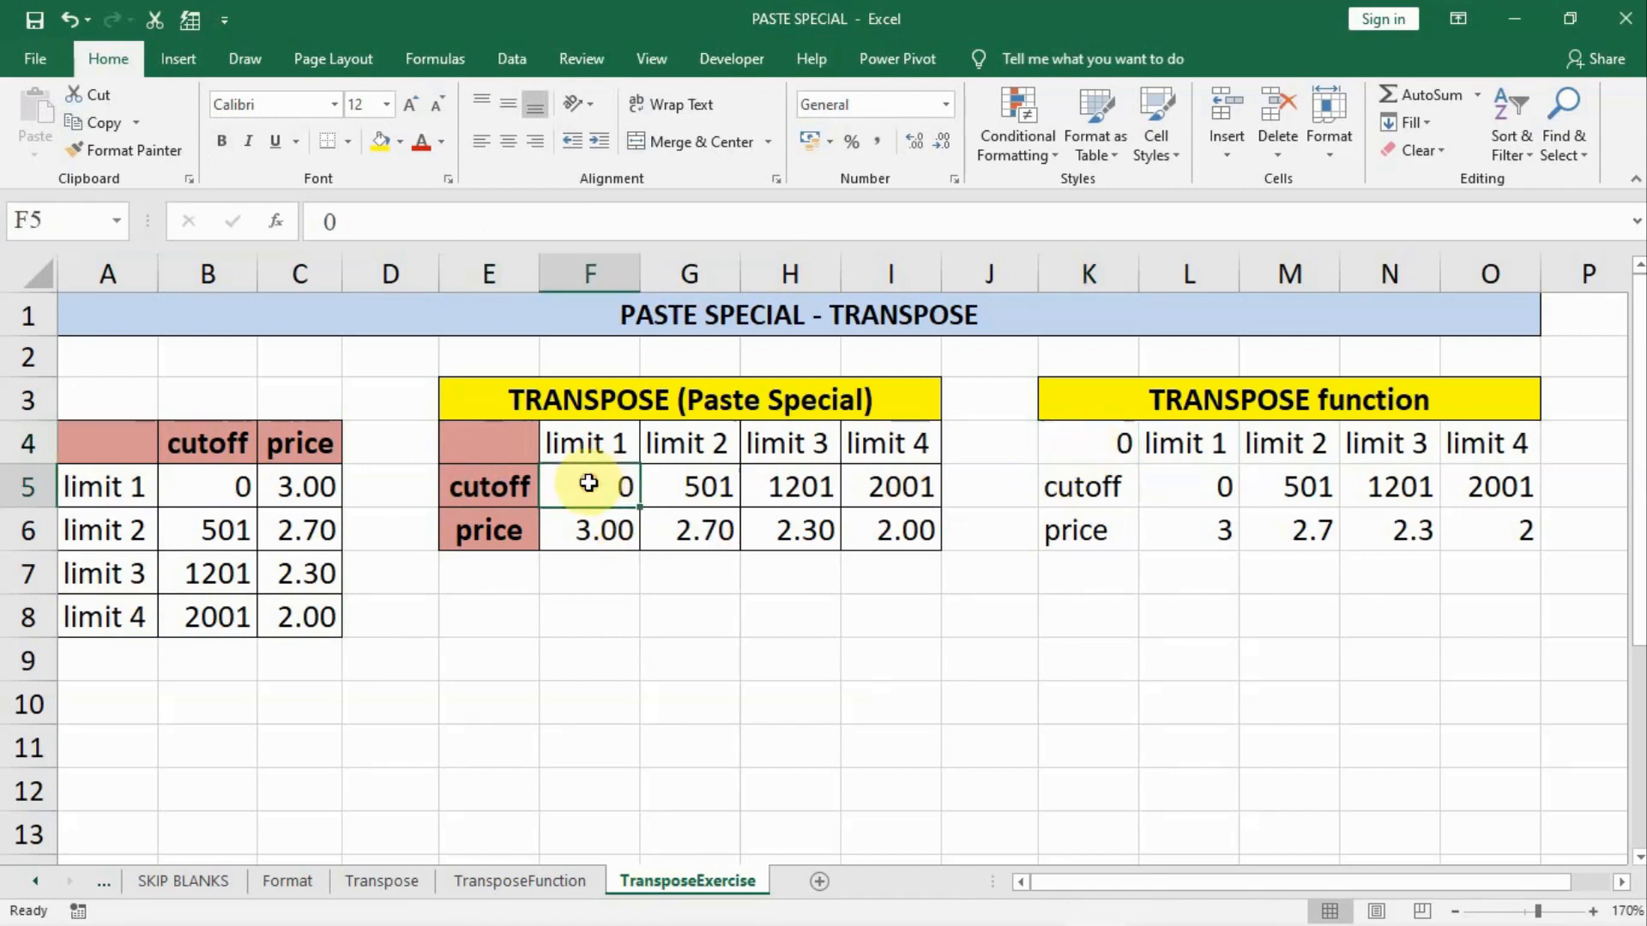
- Try clearing the limit 2 price in G6 and in source cell C6, and undo both changes
{"action": "left_click", "coordinate": [690, 523]}
{"action": "key", "text": "BackSpace"}
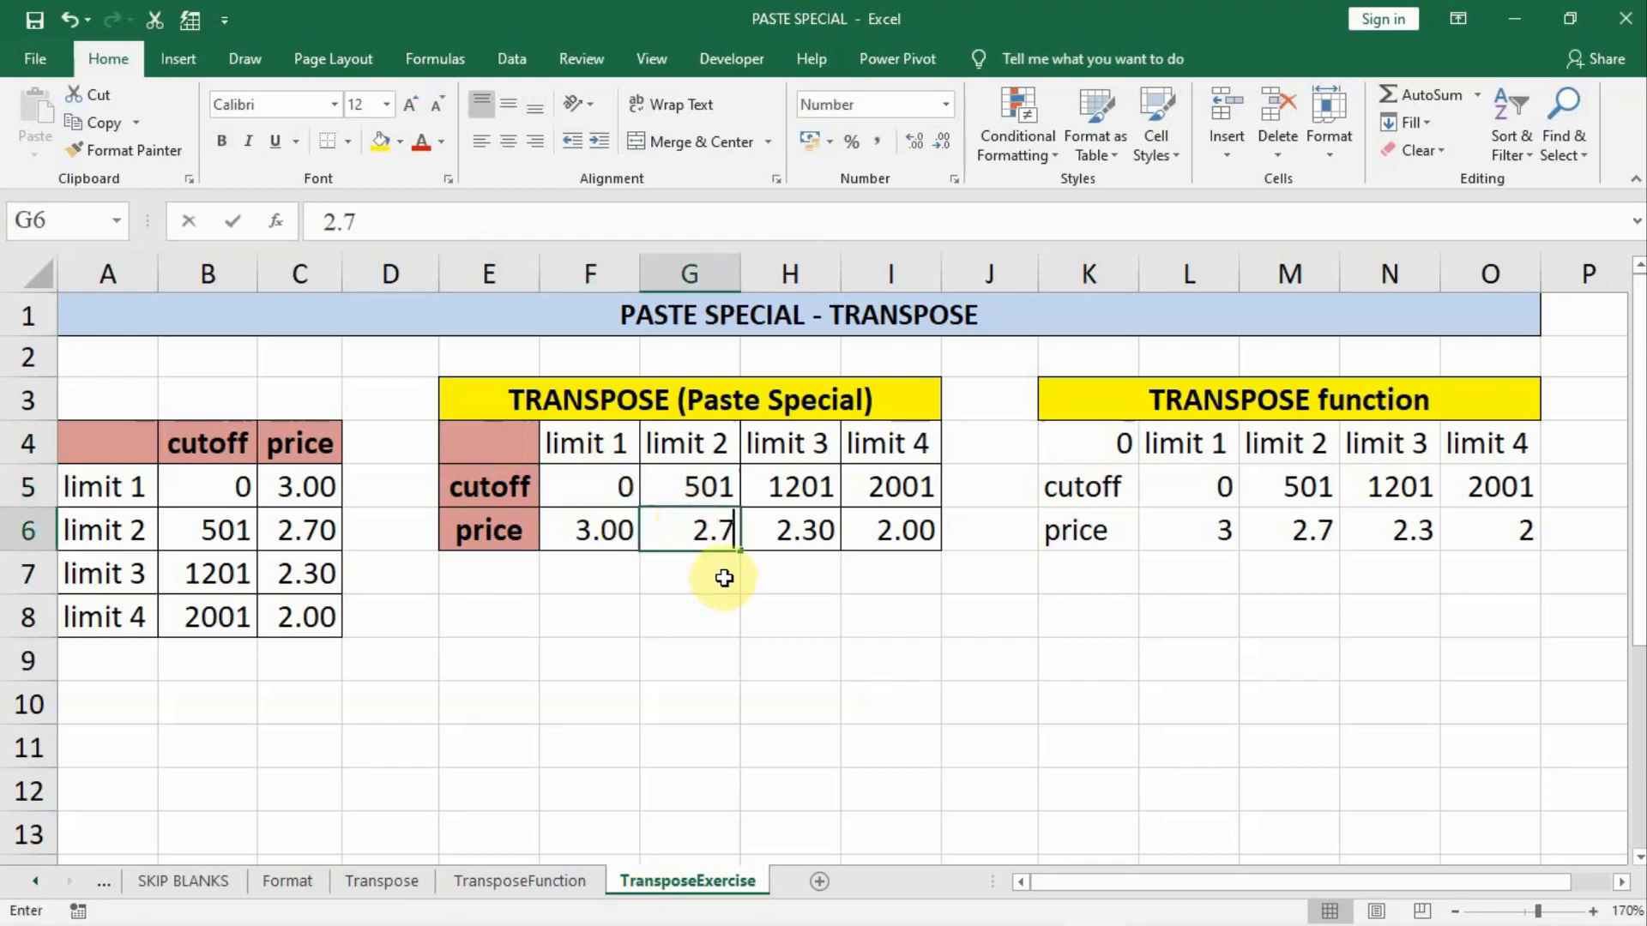
{"action": "left_click", "coordinate": [289, 529]}
{"action": "key", "text": "BackSpace"}
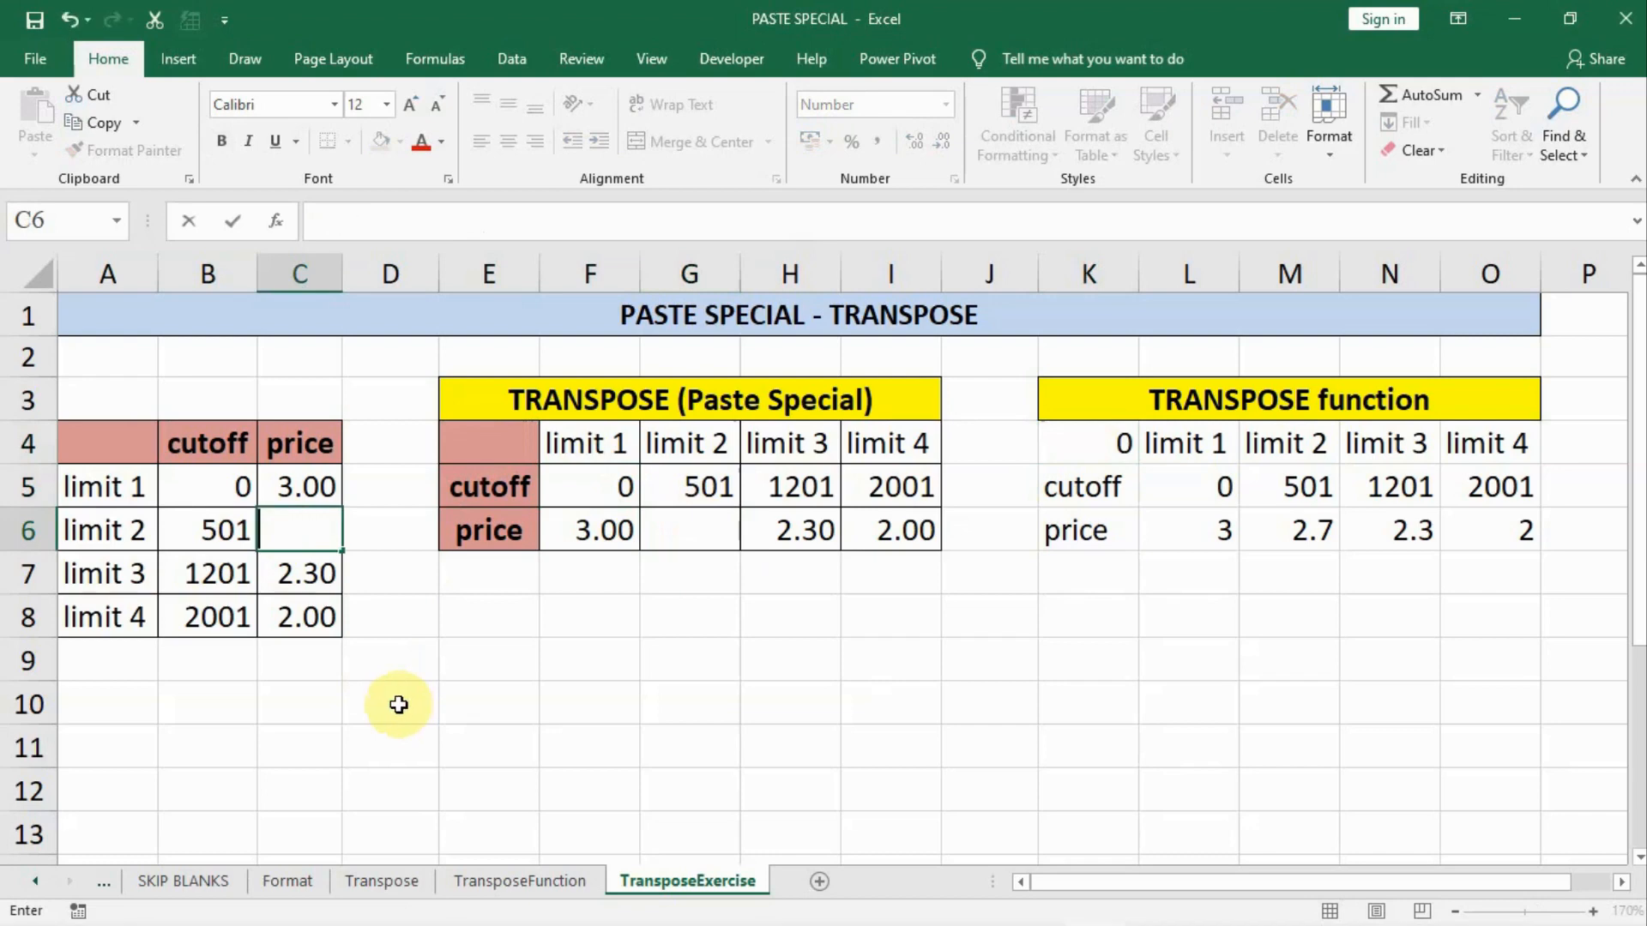
{"action": "key", "text": "ctrl+z"}
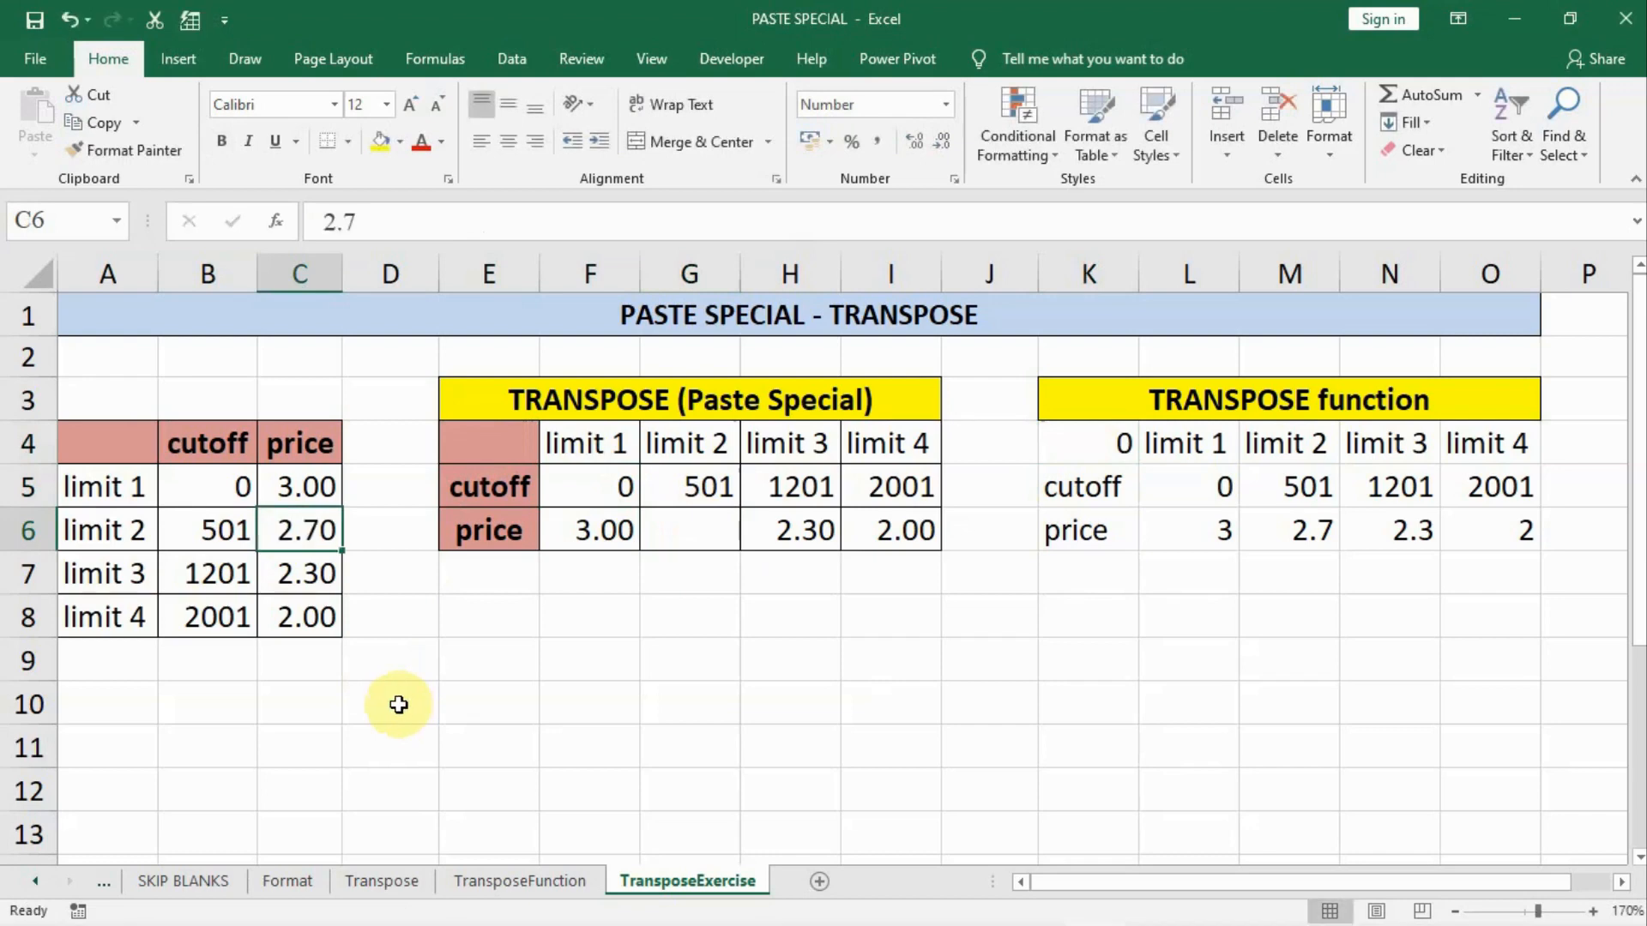
{"action": "key", "text": "ctrl+z"}
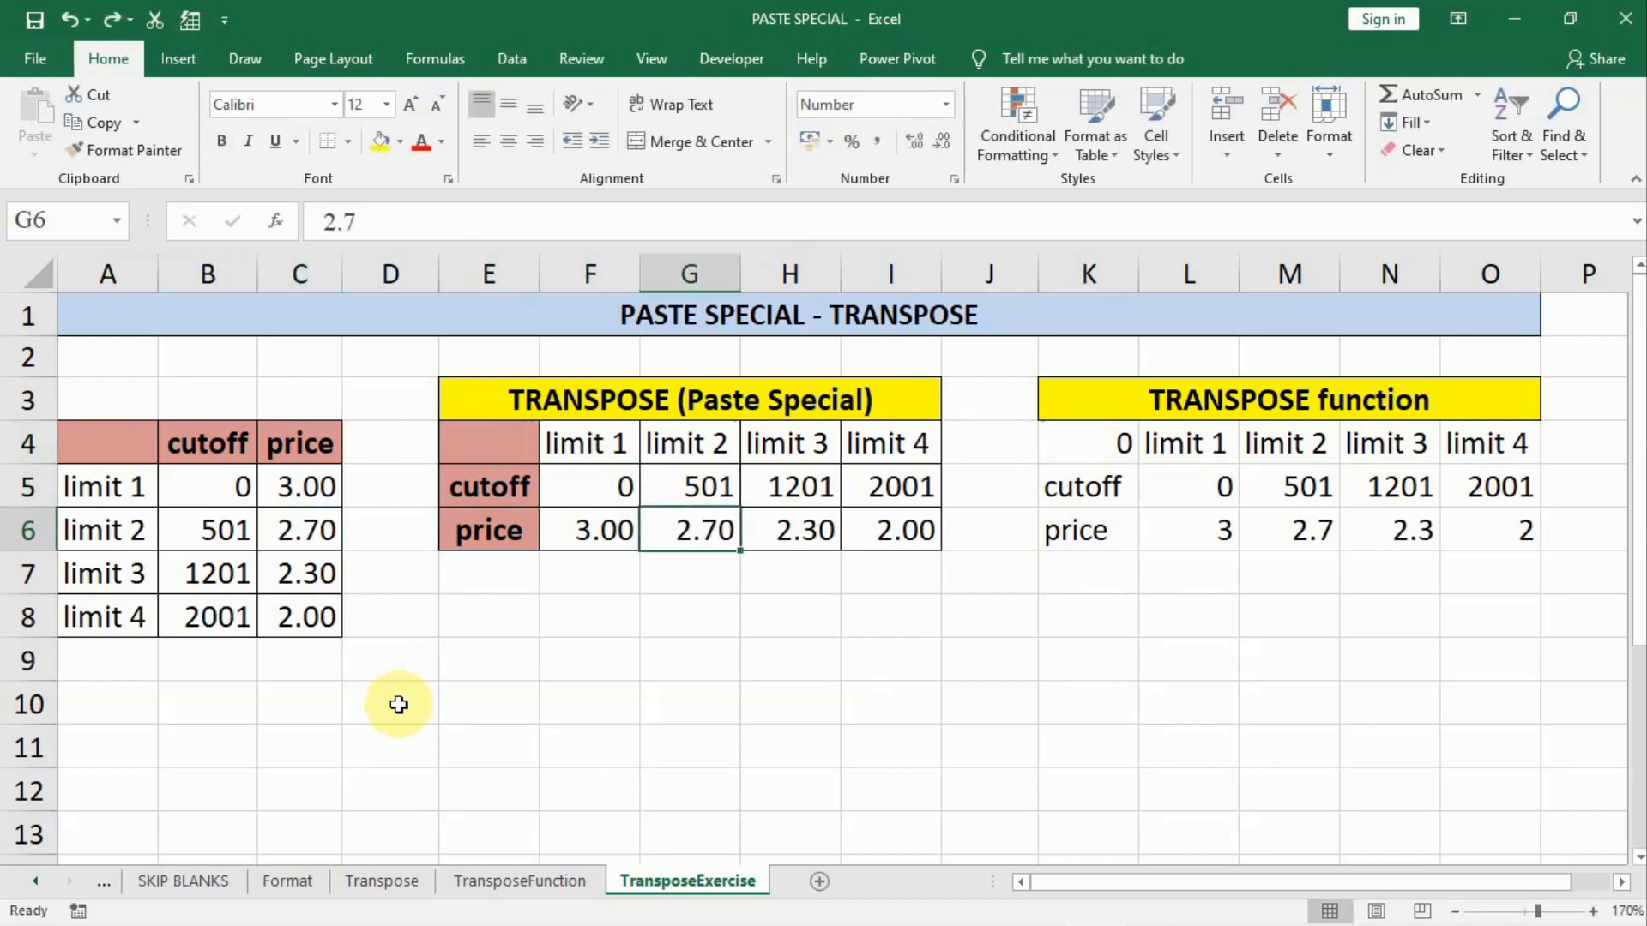
- Try to delete cell M5 and the range K4:M6 from the TRANSPOSE array result, dismissing each warning
{"action": "left_click", "coordinate": [1295, 485]}
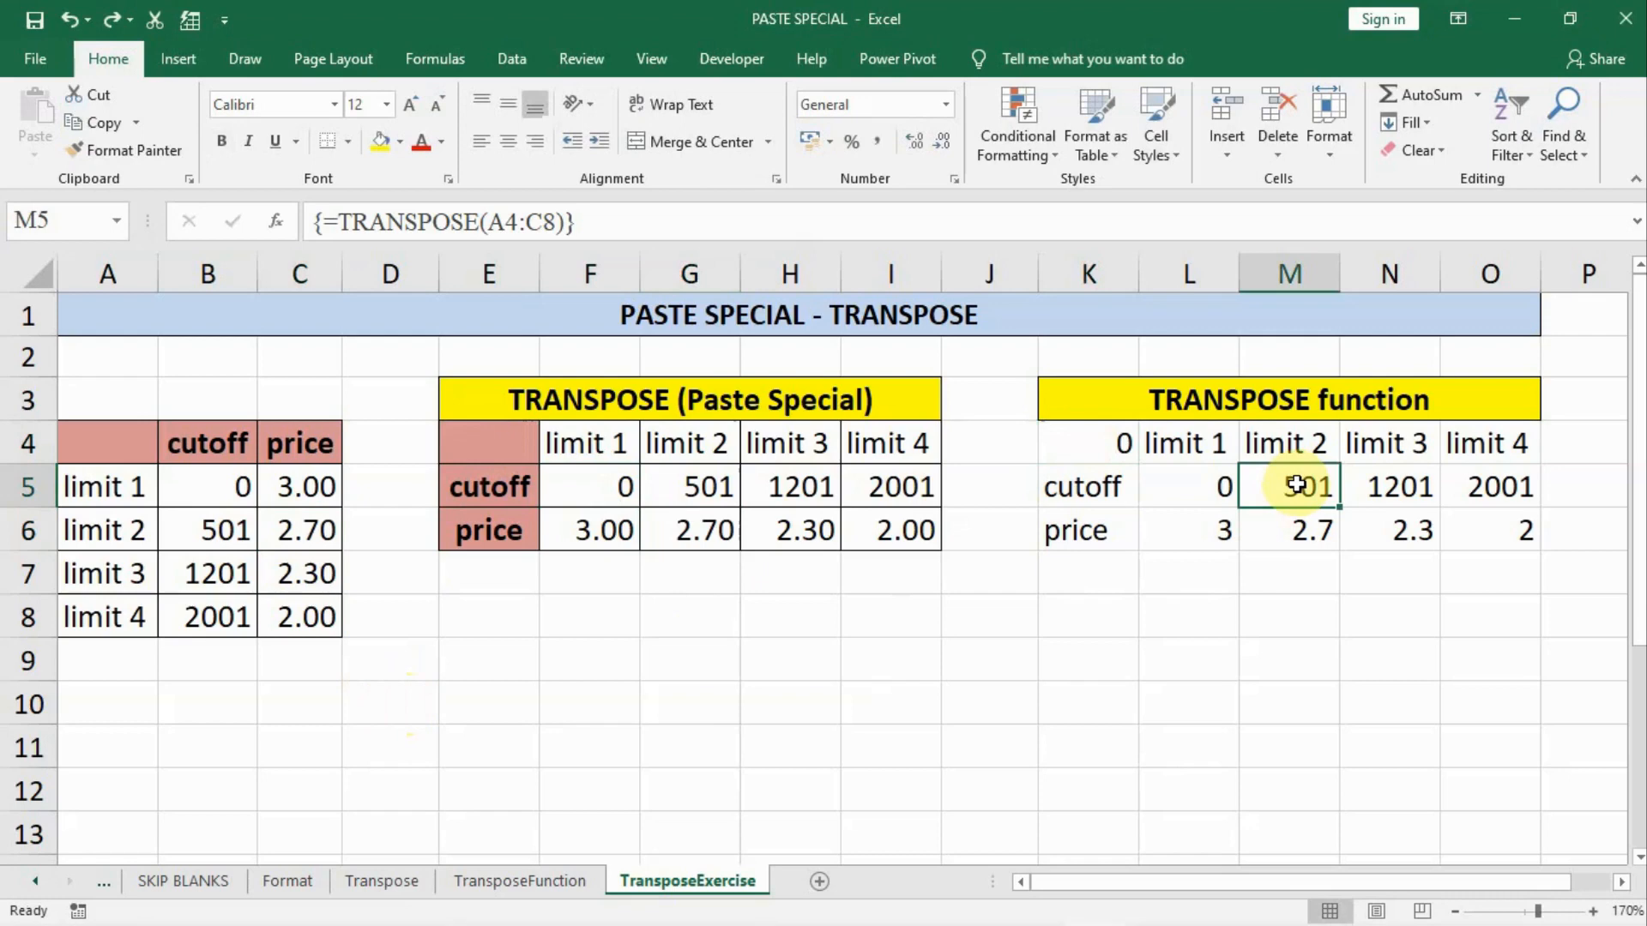
{"action": "key", "text": "Delete"}
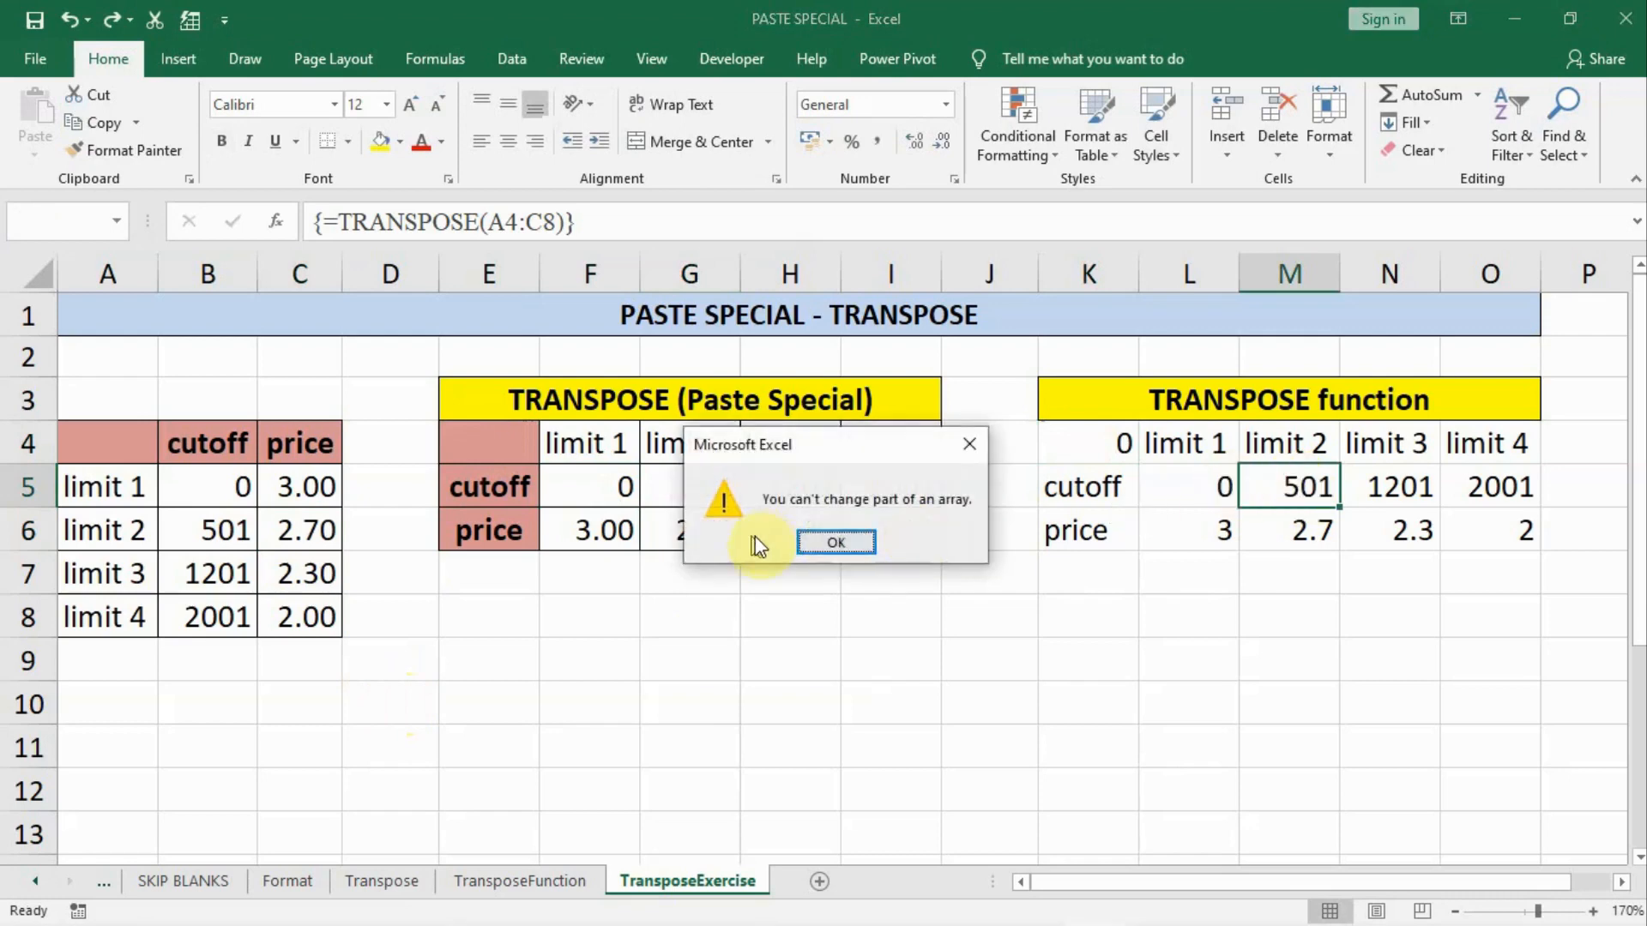
{"action": "left_click", "coordinate": [830, 535]}
{"action": "left_click_drag", "start_coordinate": [1124, 438], "coordinate": [1297, 510]}
{"action": "key", "text": "Delete"}
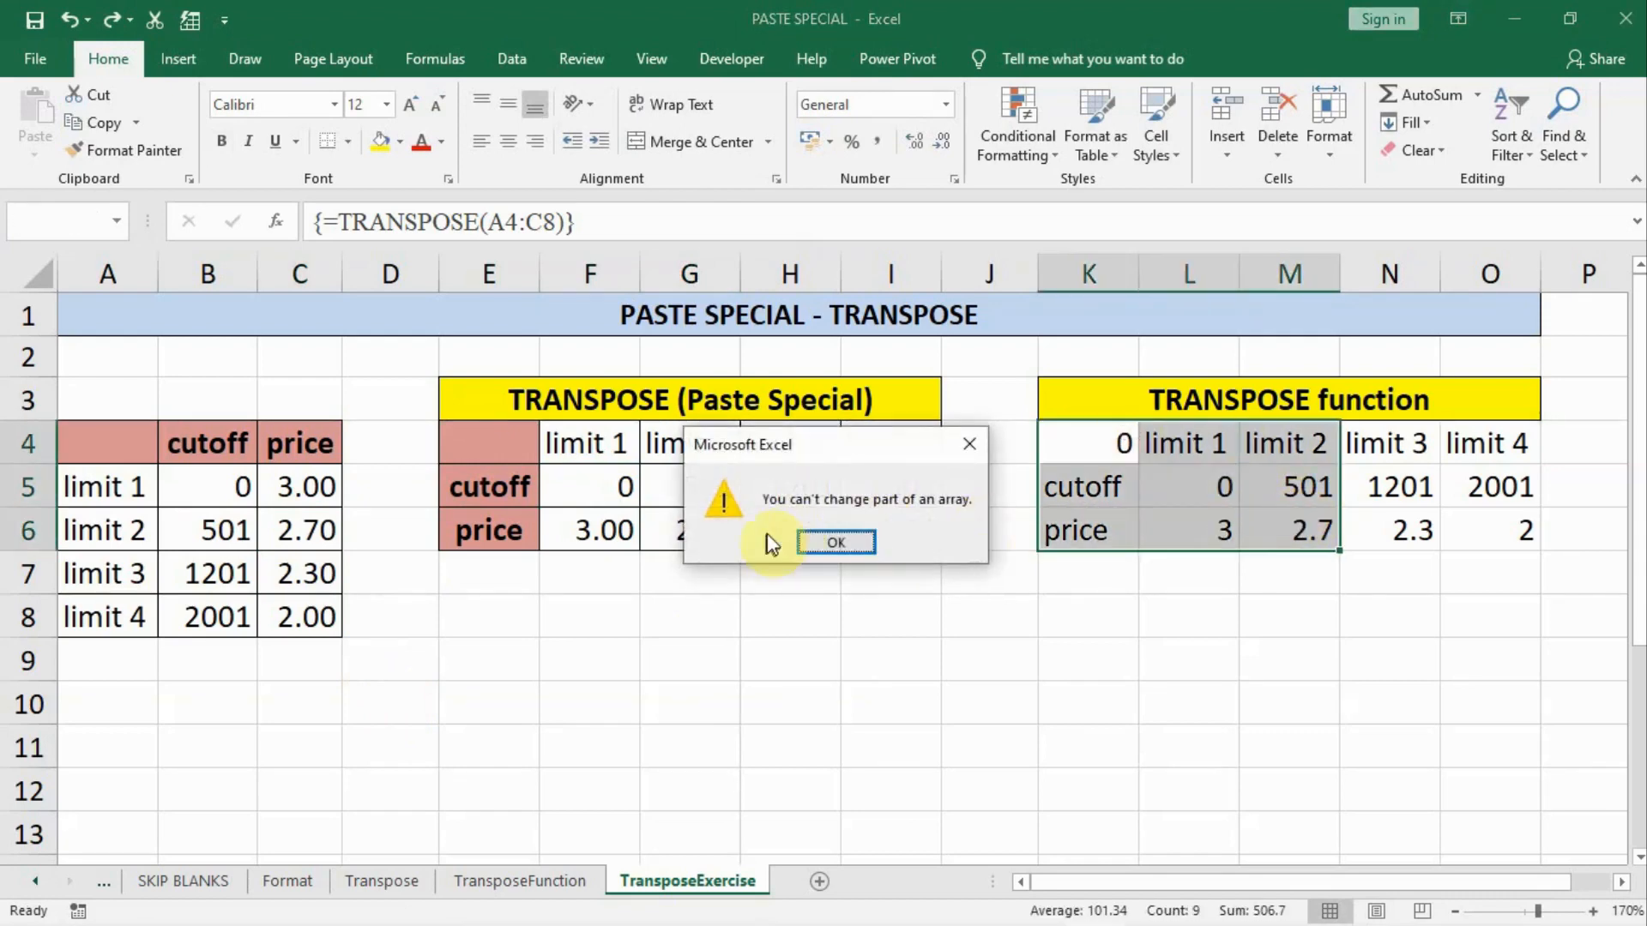
{"action": "left_click", "coordinate": [828, 543]}
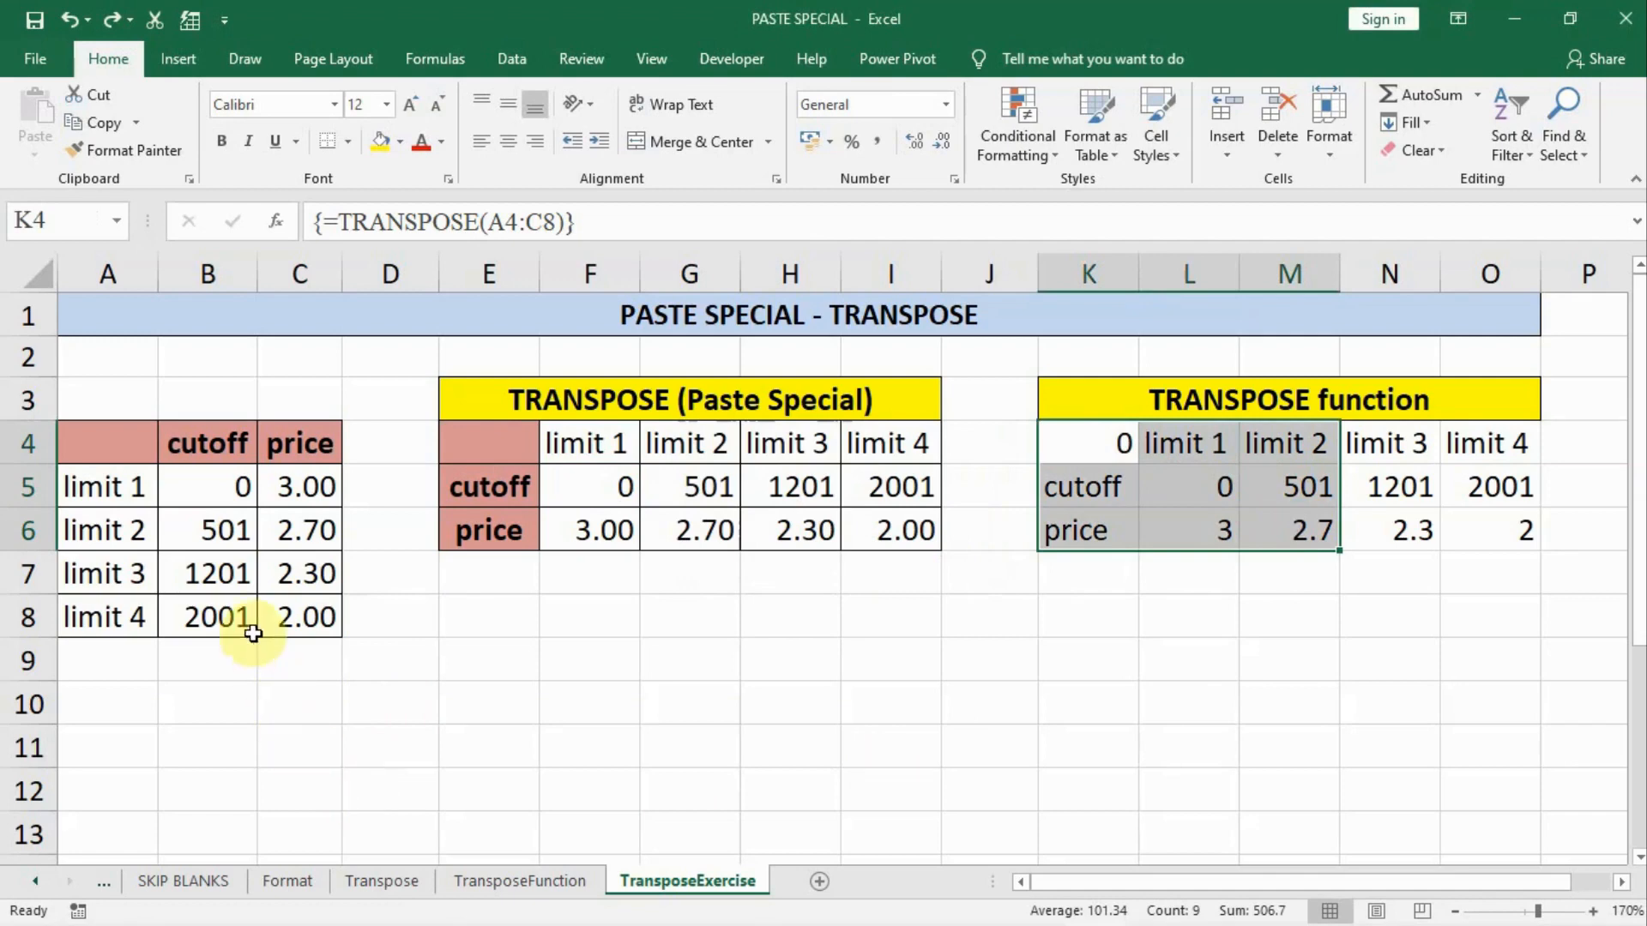
- Set the limit 4 price in source cell C8 to 2000 and check both transposed tables for the change
{"action": "left_click", "coordinate": [292, 616]}
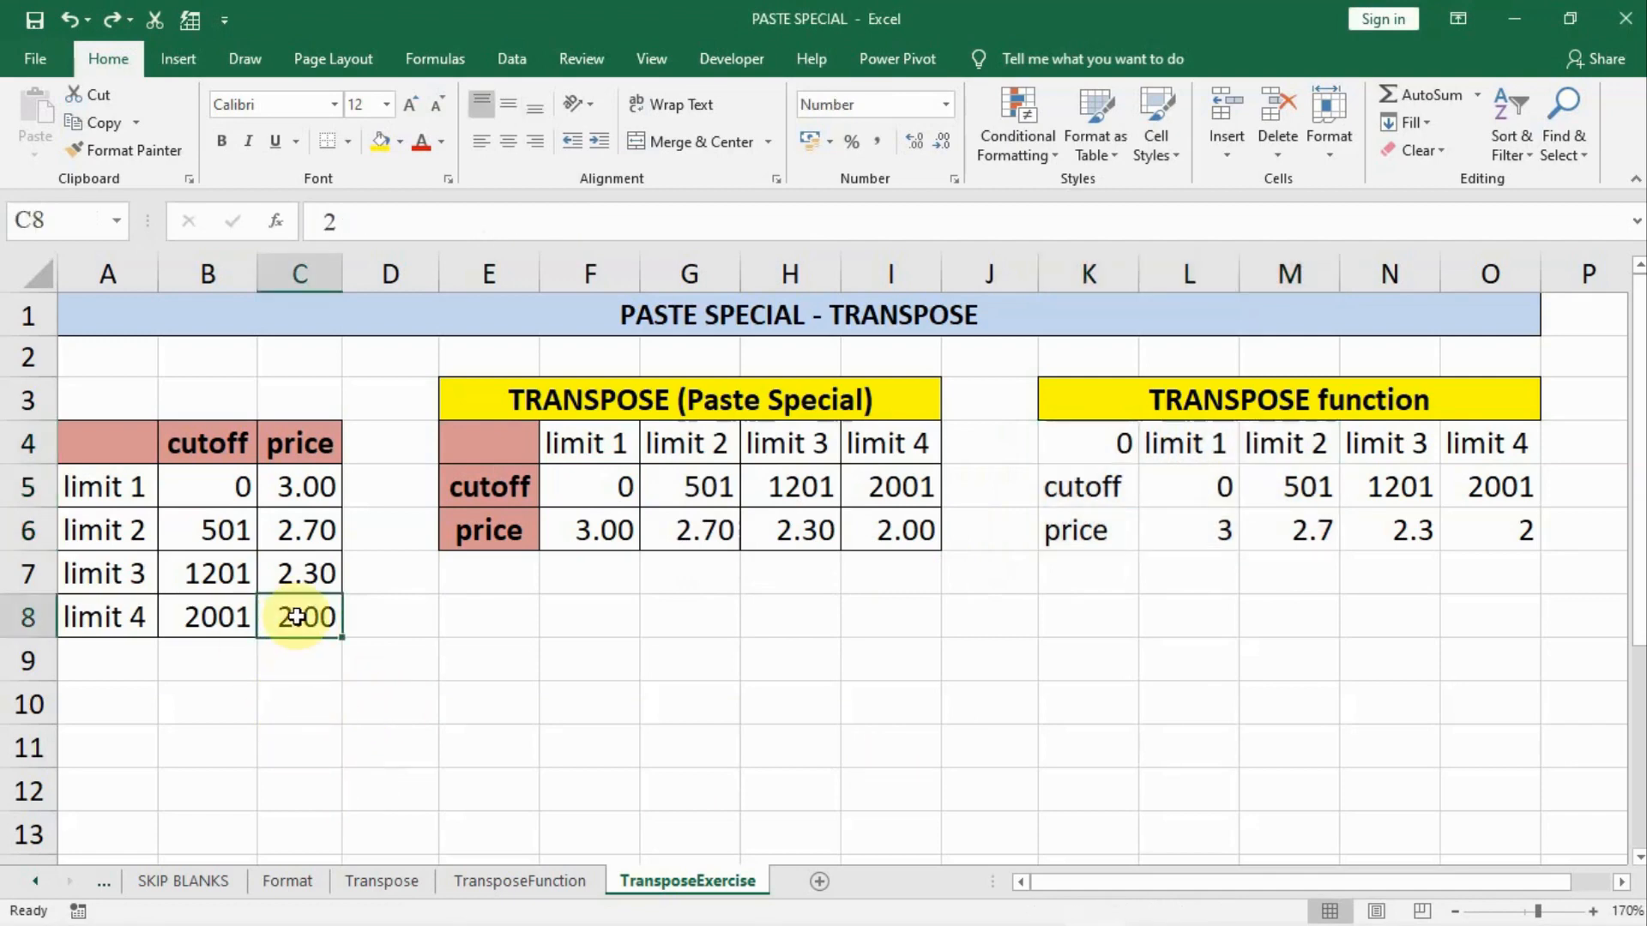
{"action": "type", "text": "2000"}
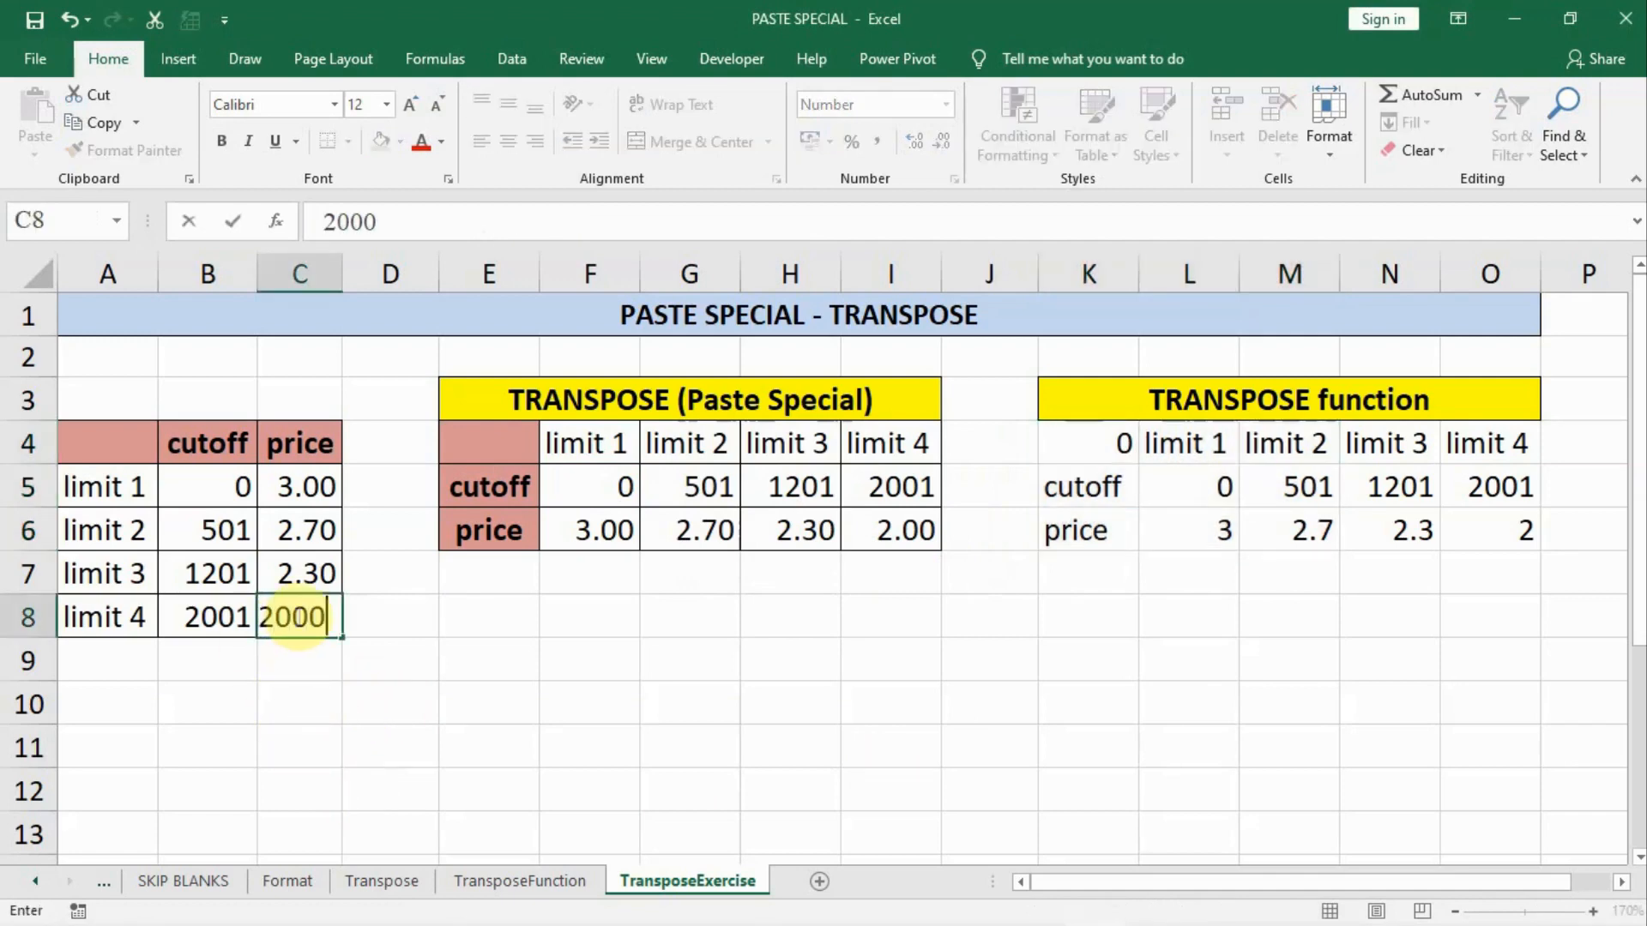
{"action": "key", "text": "Return"}
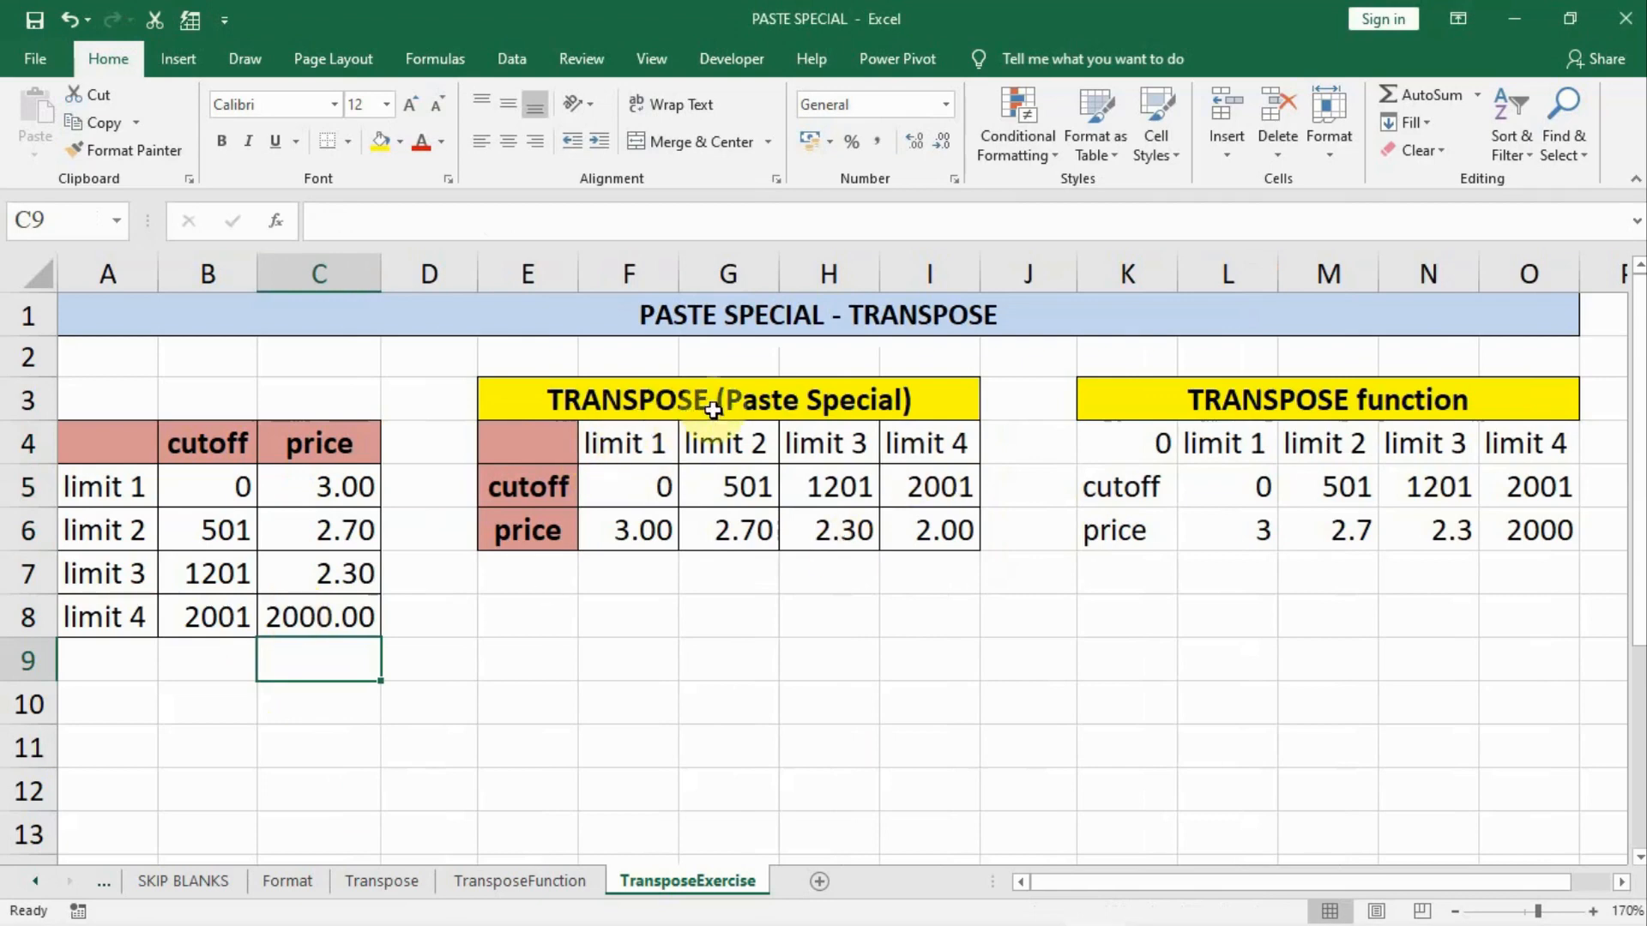
{"action": "left_click", "coordinate": [713, 485]}
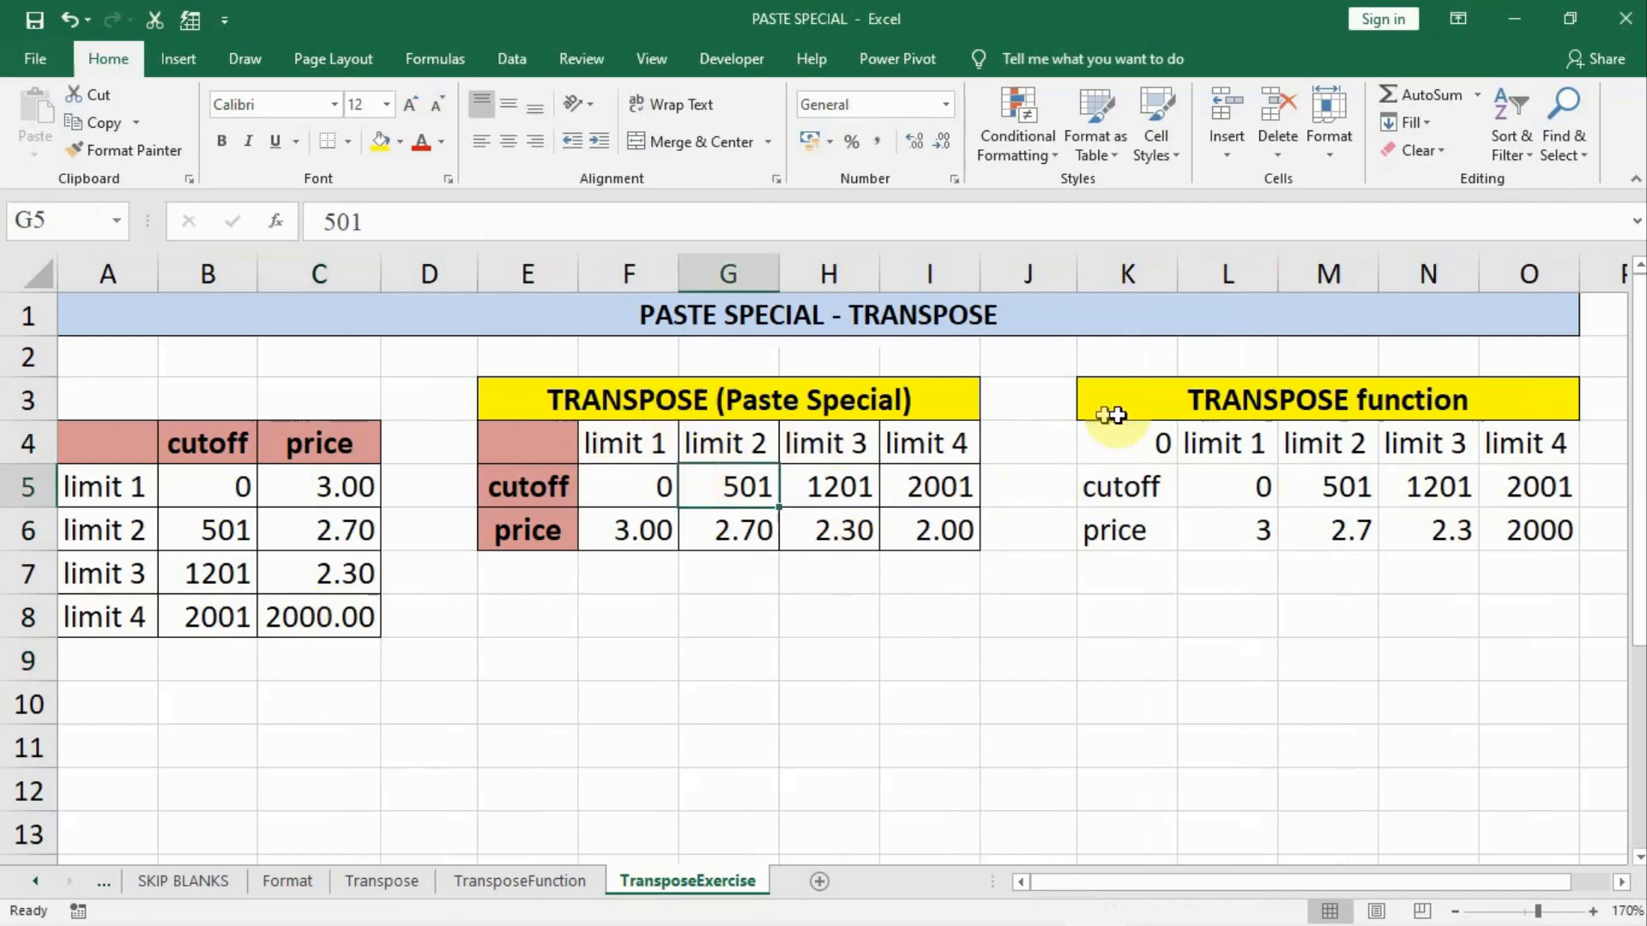
{"action": "left_click", "coordinate": [1199, 436]}
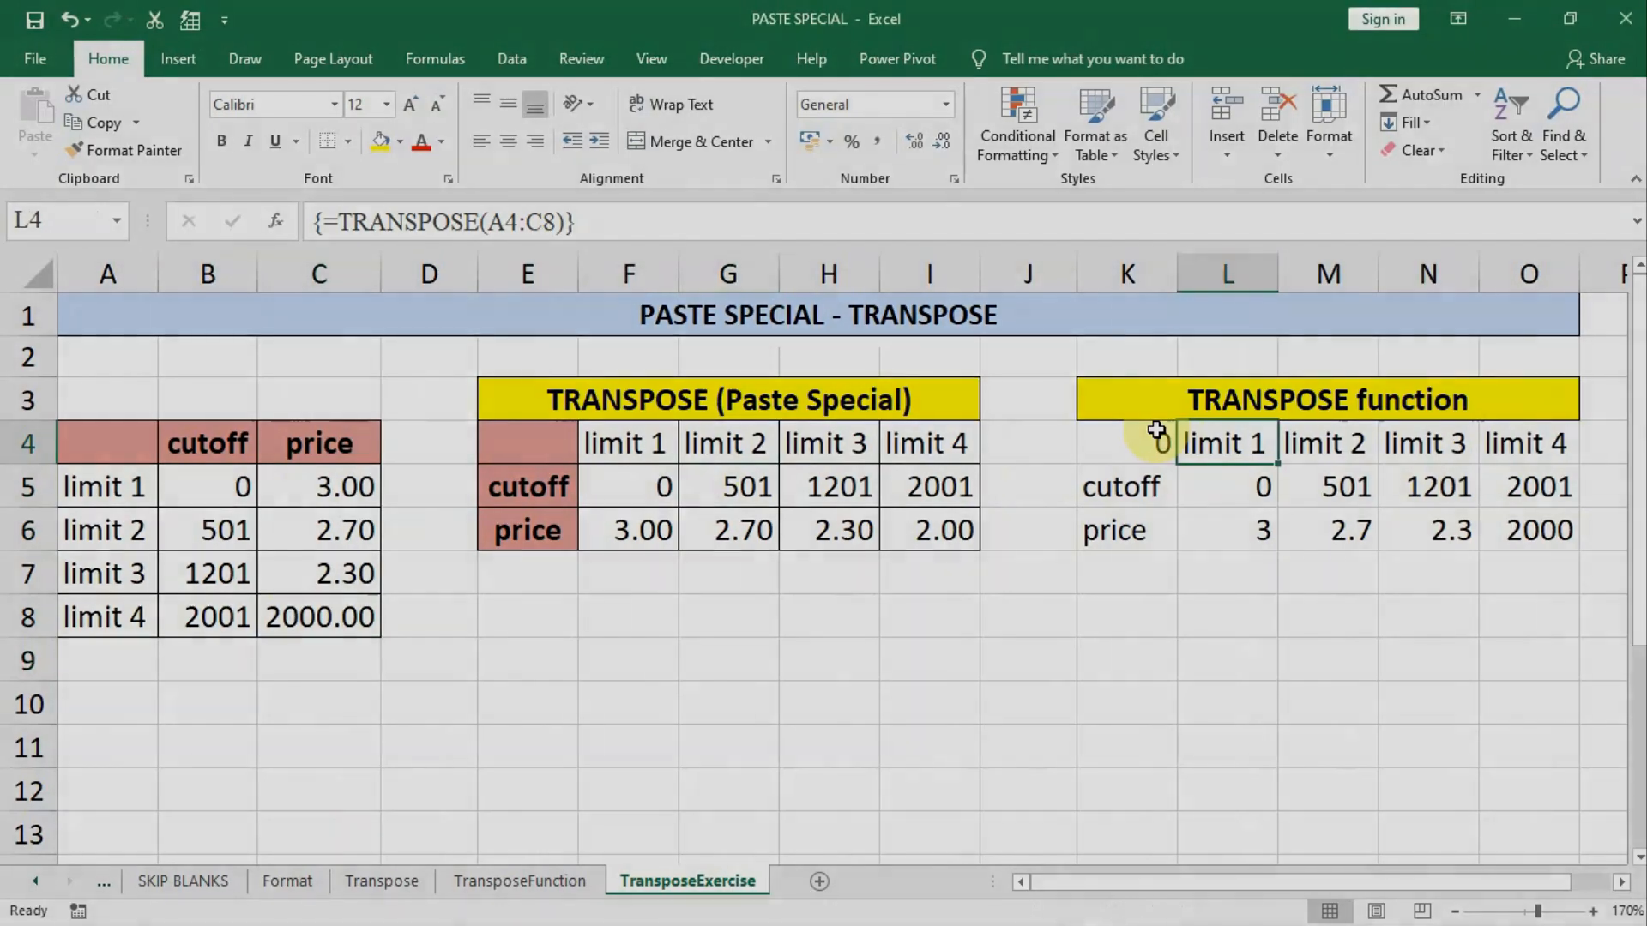